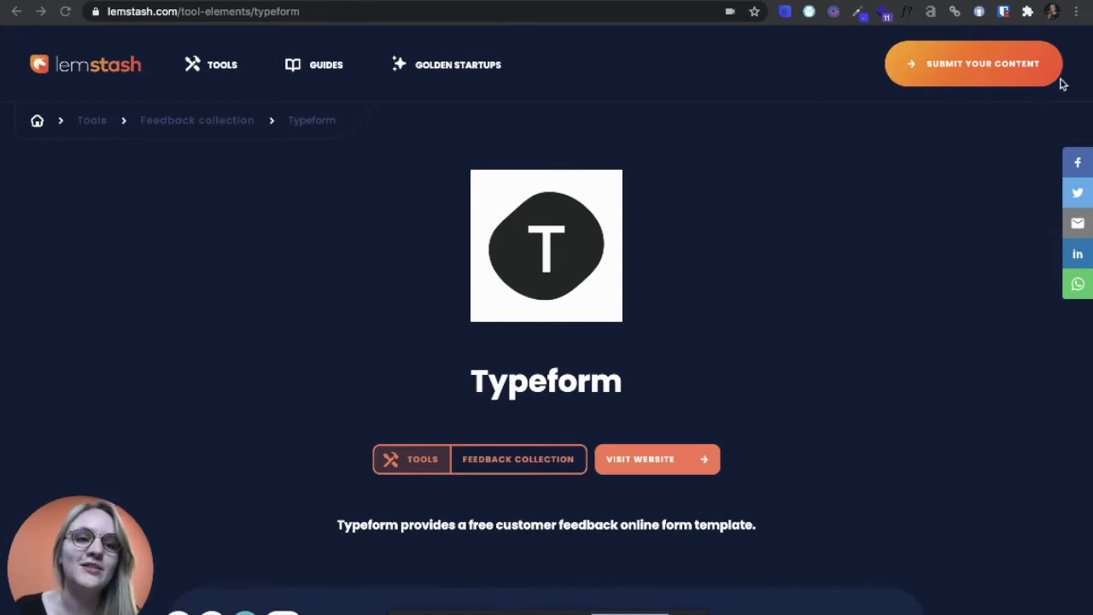
# Create a new typeform from scratch in the lemstash workspace and name it "Submit your content".
pyautogui.scroll(-15, 927, 293)
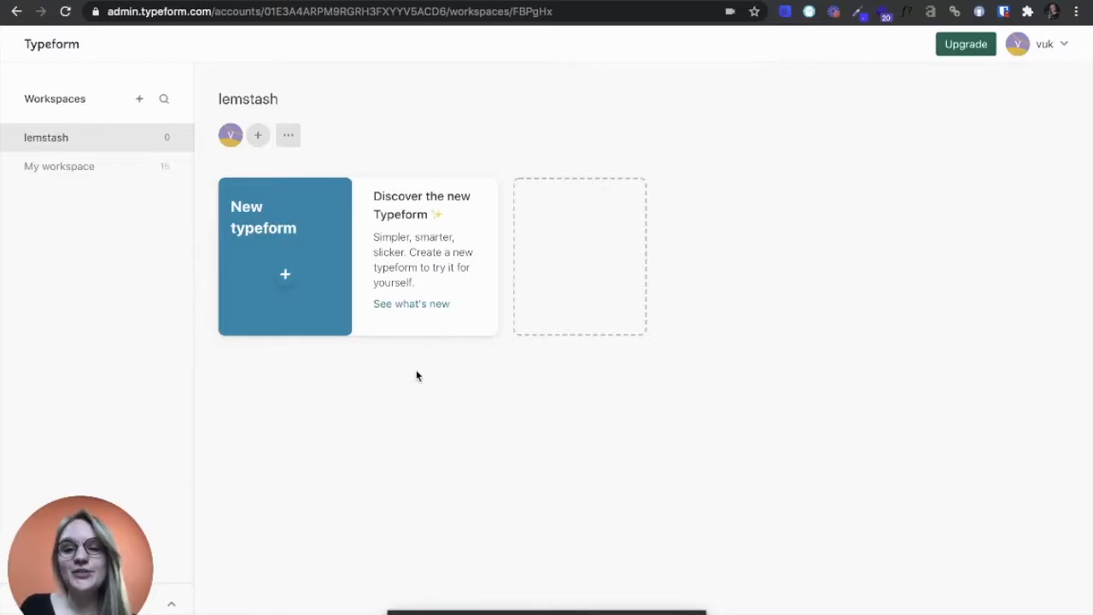
pyautogui.click(298, 281)
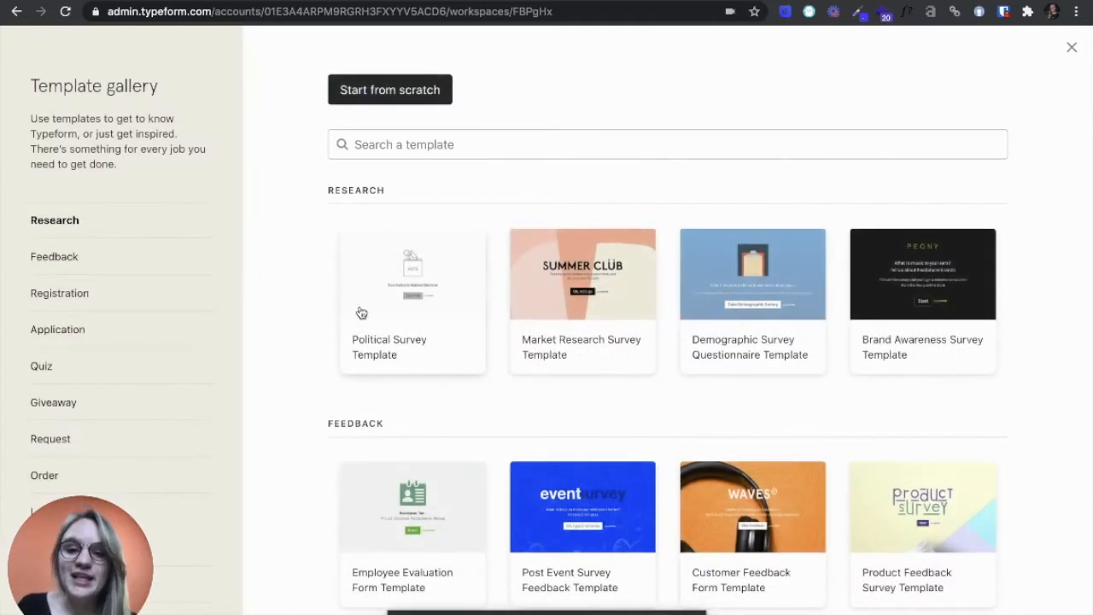
pyautogui.click(384, 93)
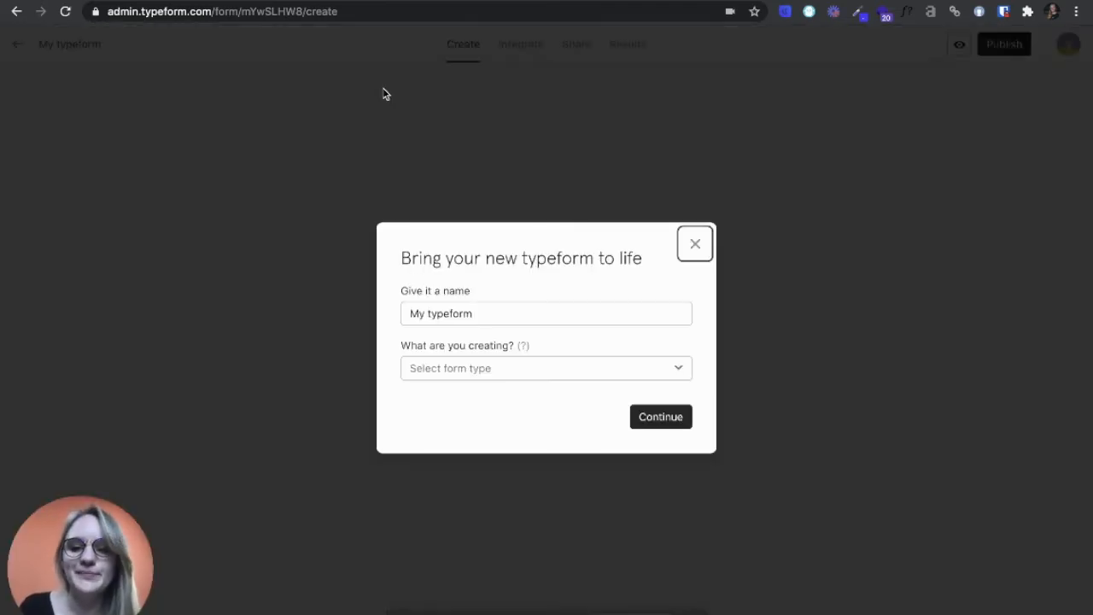
pyautogui.click(546, 316)
pyautogui.write('Submit')
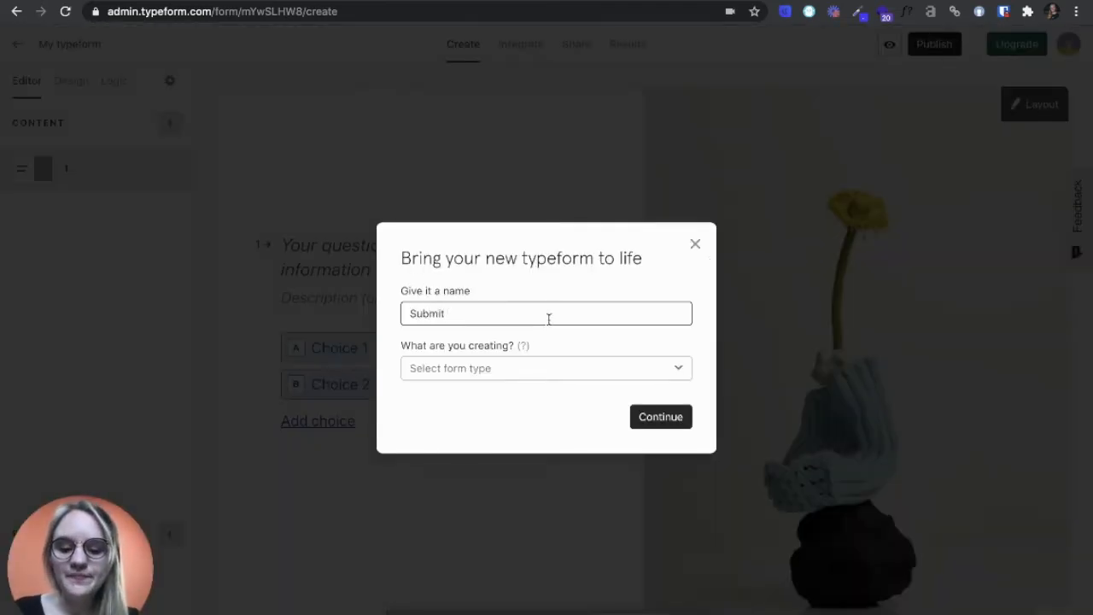
pyautogui.write(' your cont')
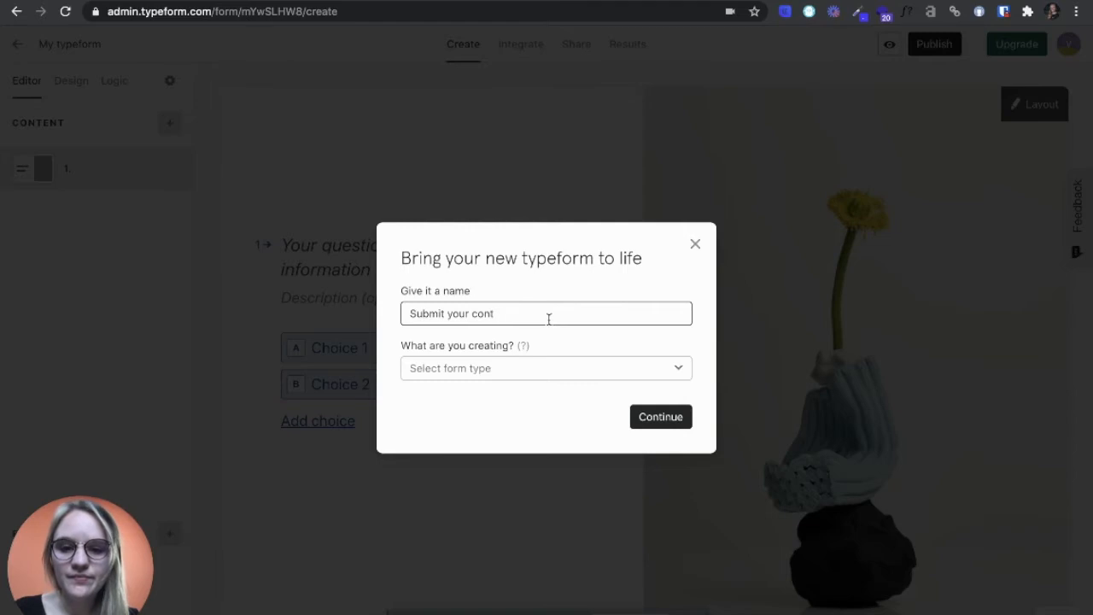
pyautogui.write('ent')
pyautogui.press('Return')
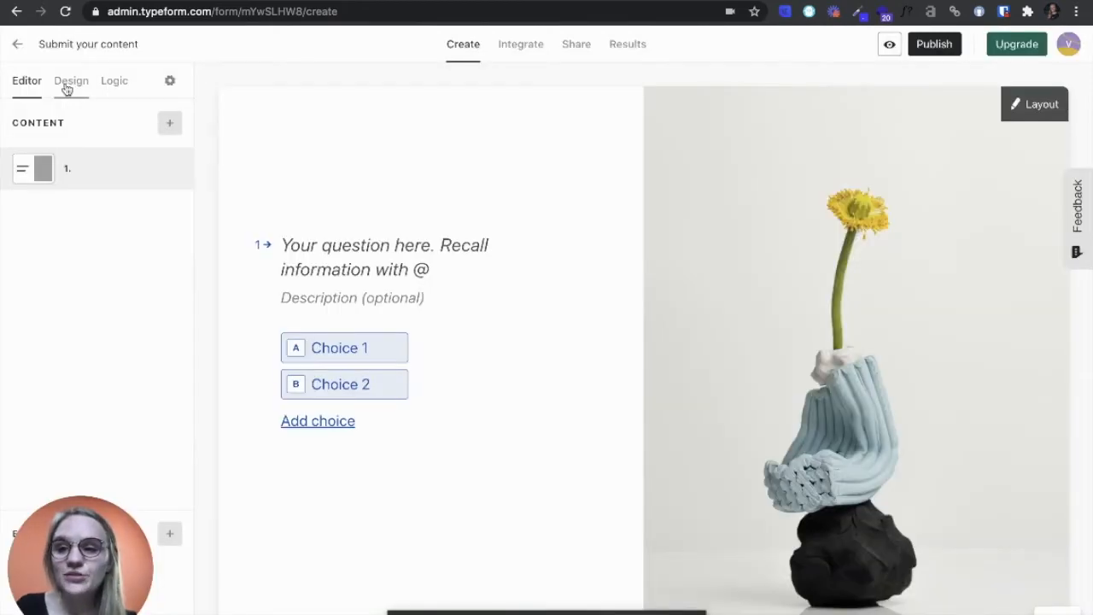
# Apply the dark blue theme "My theme" to the form and review its font and colour settings.
pyautogui.click(69, 82)
pyautogui.click(111, 240)
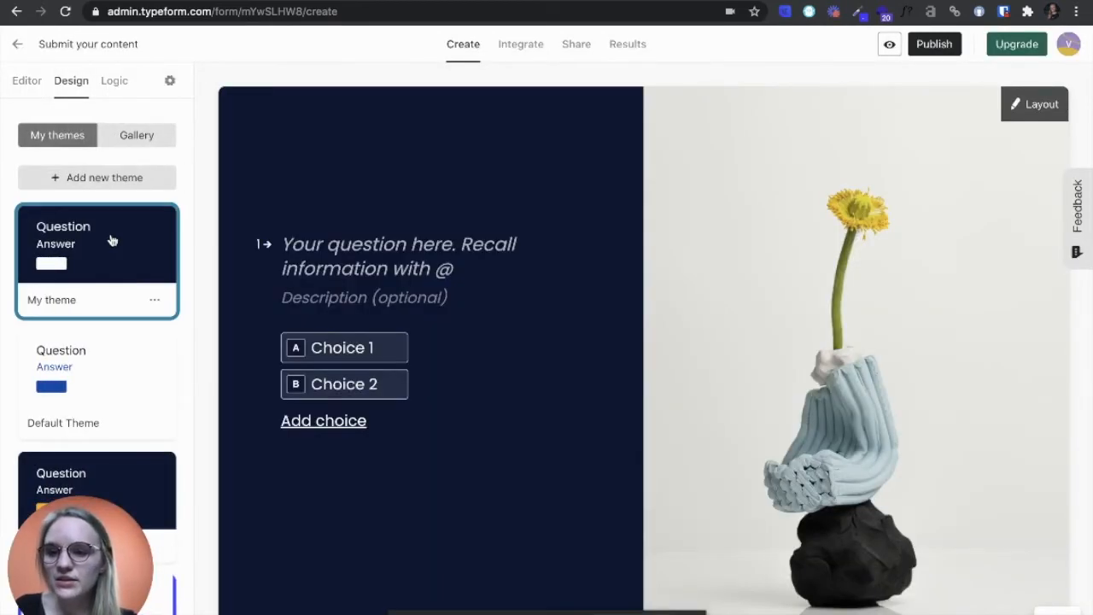
pyautogui.click(154, 300)
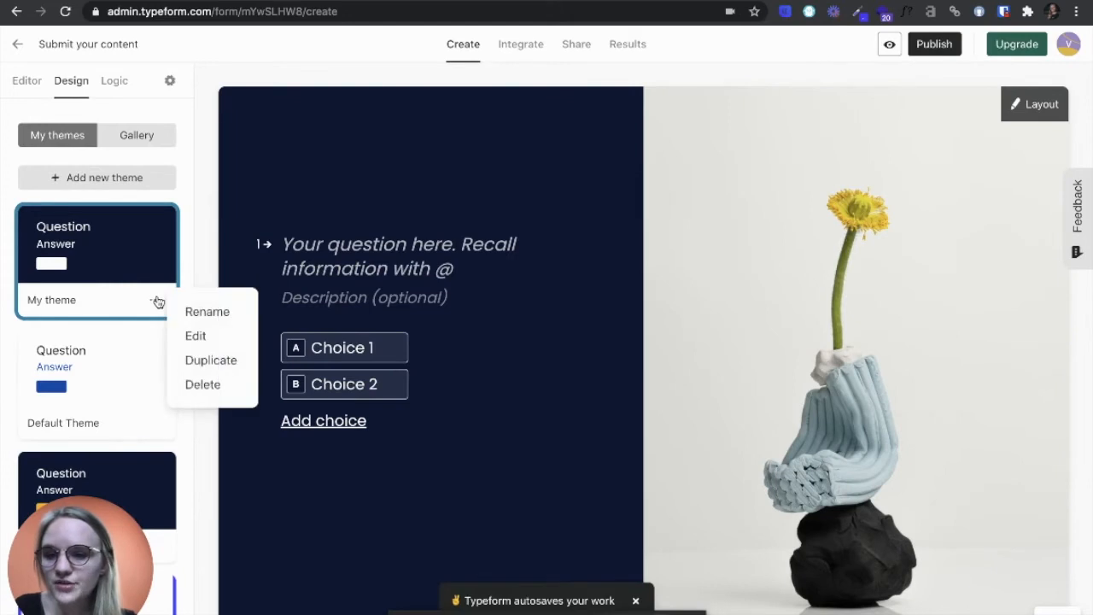
pyautogui.click(202, 338)
pyautogui.scroll(-3, 110, 376)
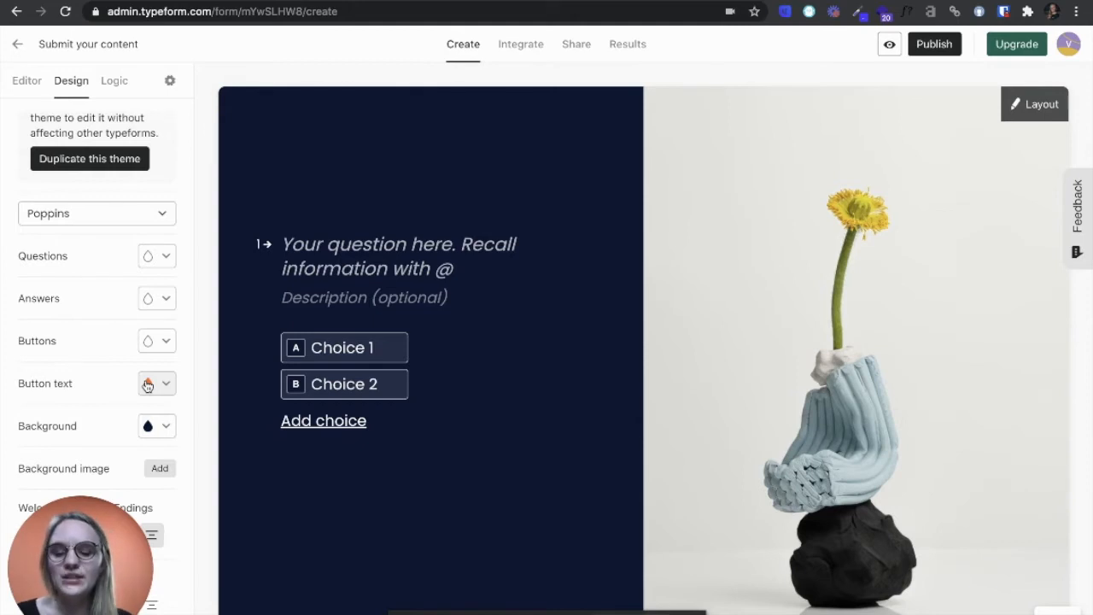
pyautogui.click(27, 81)
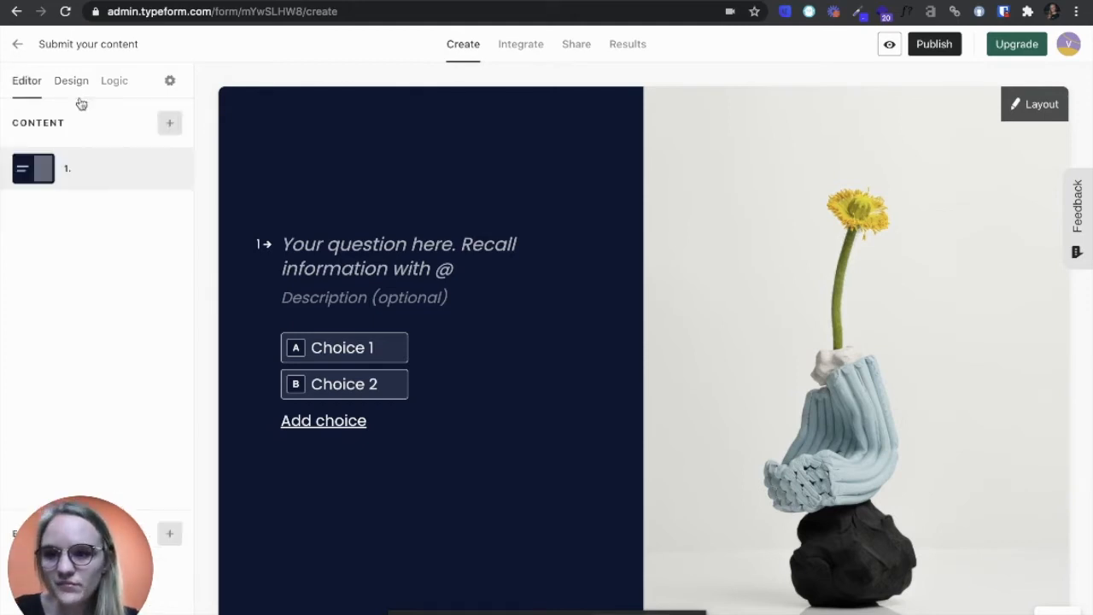
# Replace the first question's layout image with the uploaded file lemstash-white.png.
pyautogui.click(1029, 103)
pyautogui.click(910, 411)
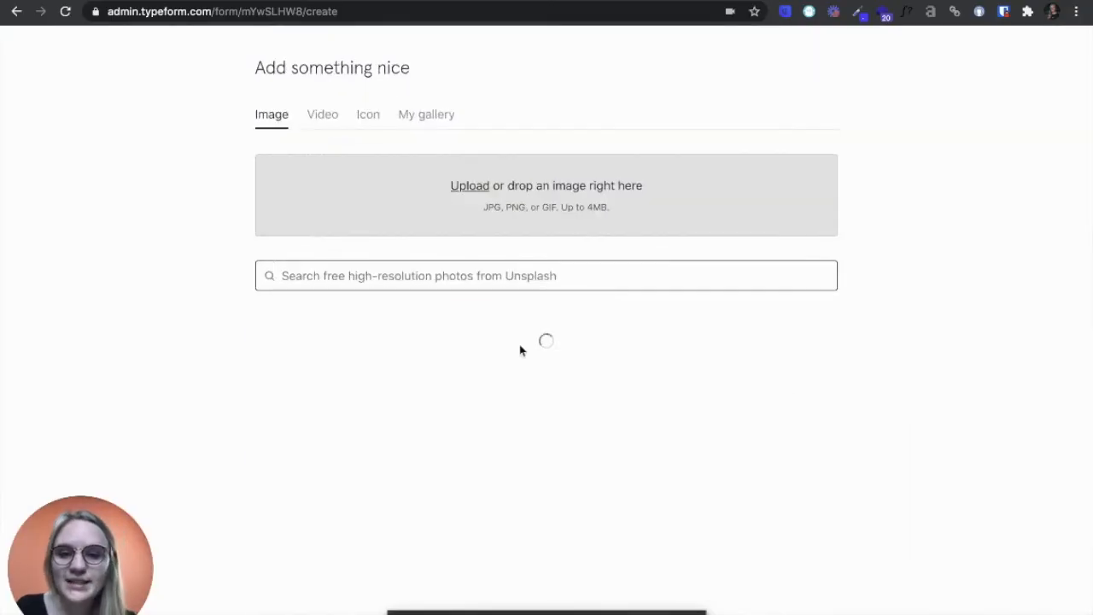
pyautogui.click(537, 195)
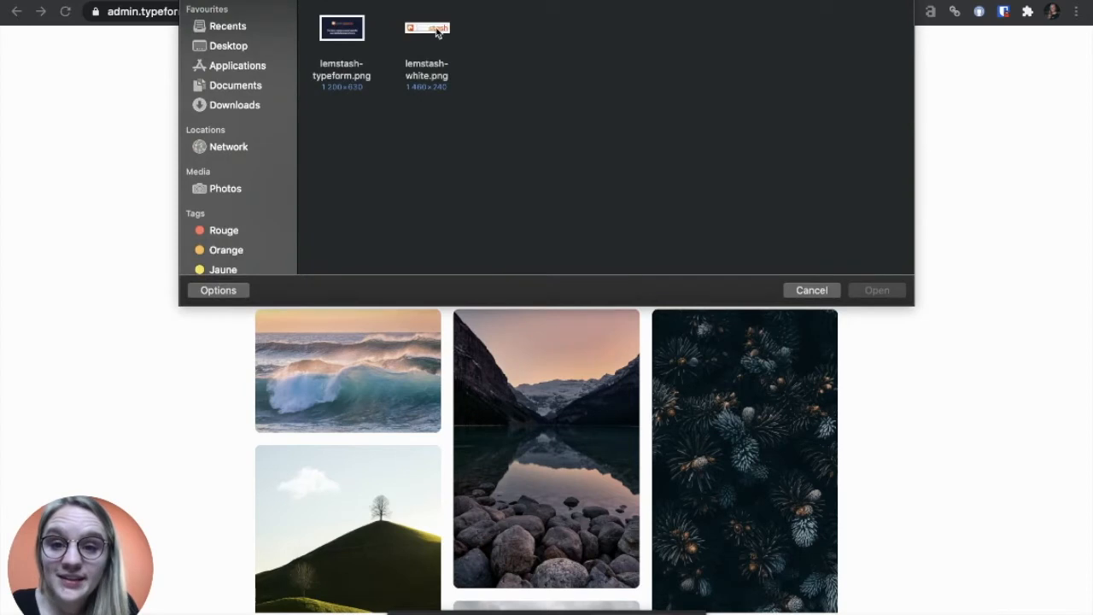
pyautogui.click(436, 33)
pyautogui.click(876, 290)
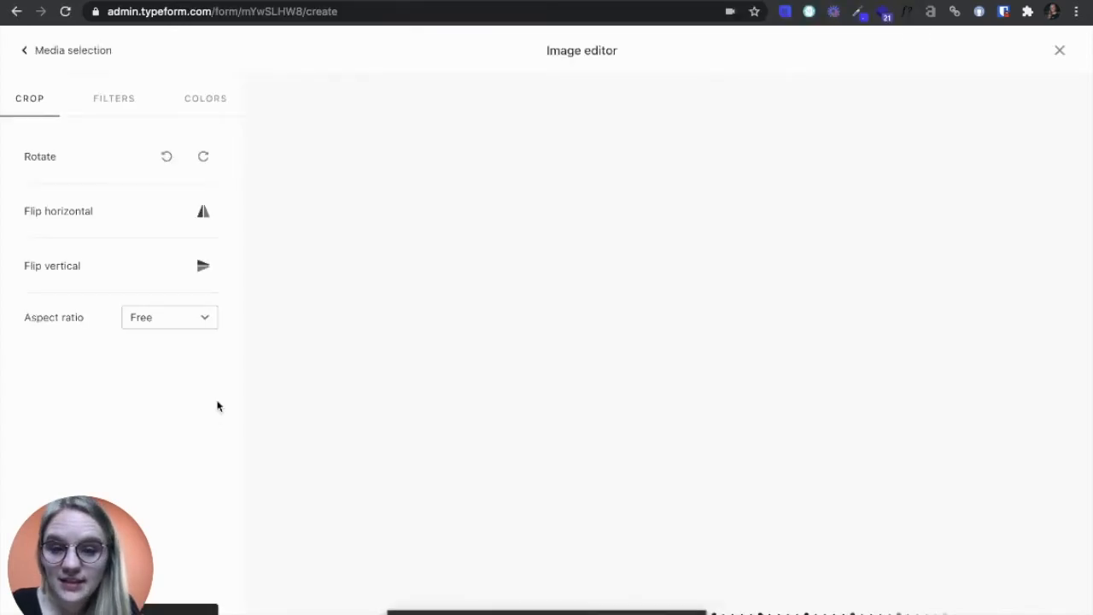
pyautogui.click(204, 609)
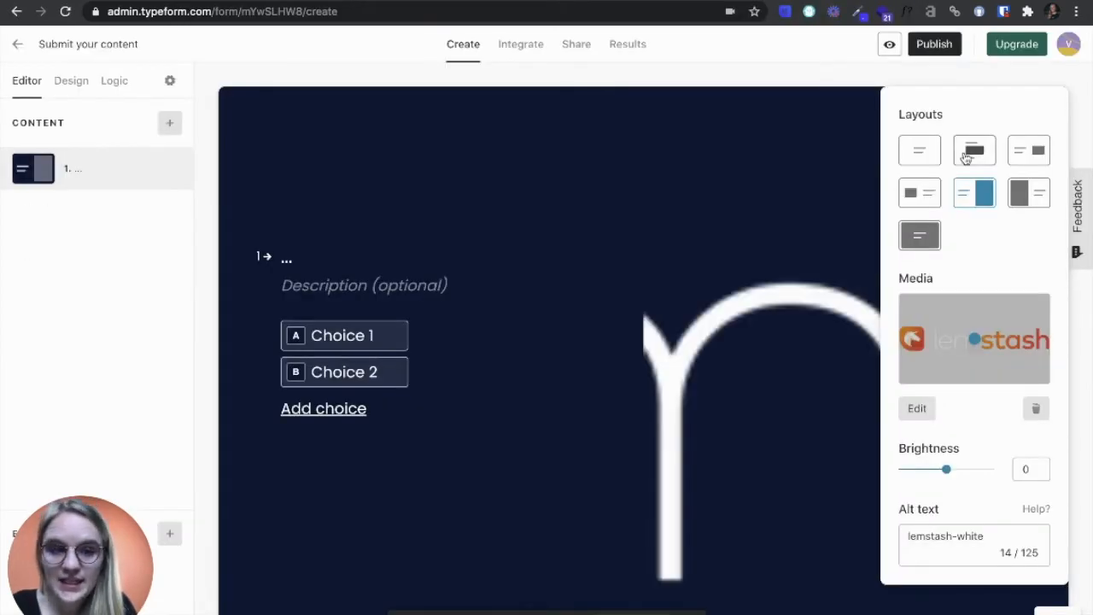
# Try the stacked layout for the first question, but settle on the one showing the uncropped logo to the left of the question.
pyautogui.click(920, 194)
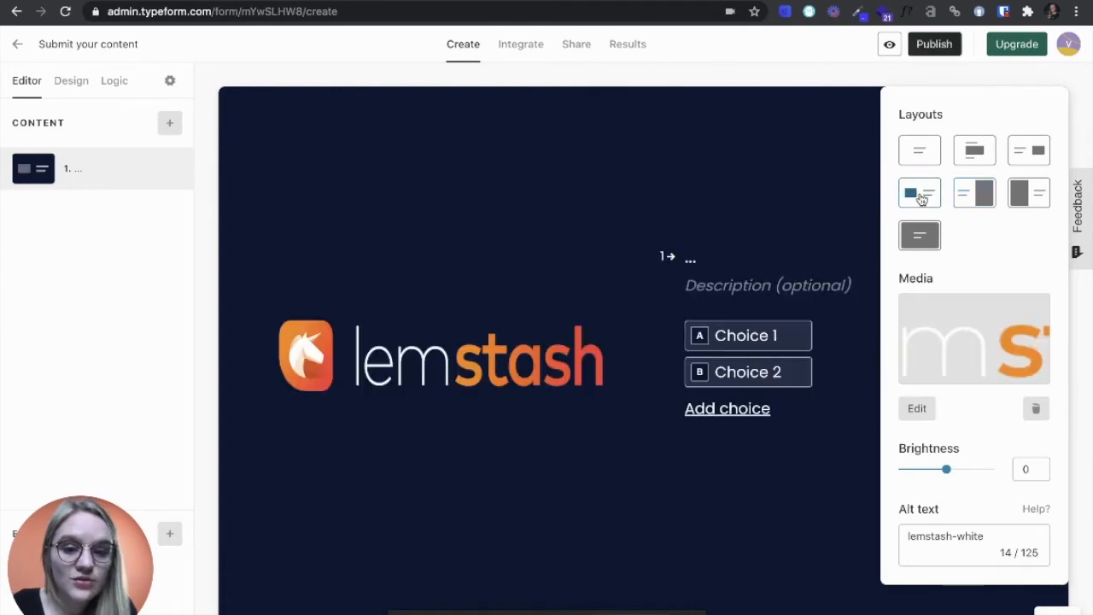
pyautogui.click(975, 150)
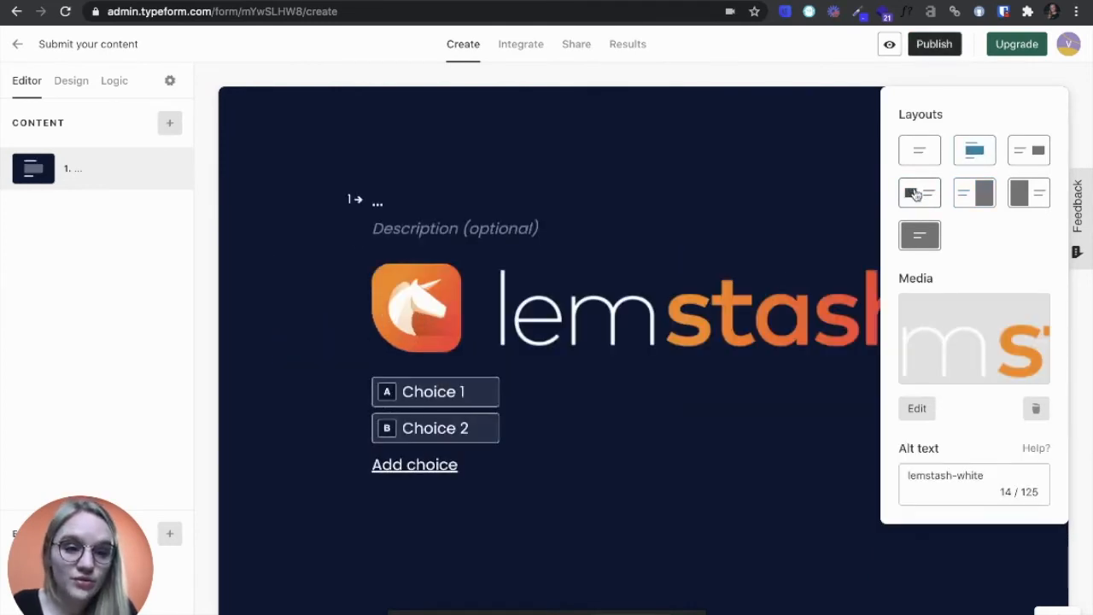
pyautogui.click(915, 195)
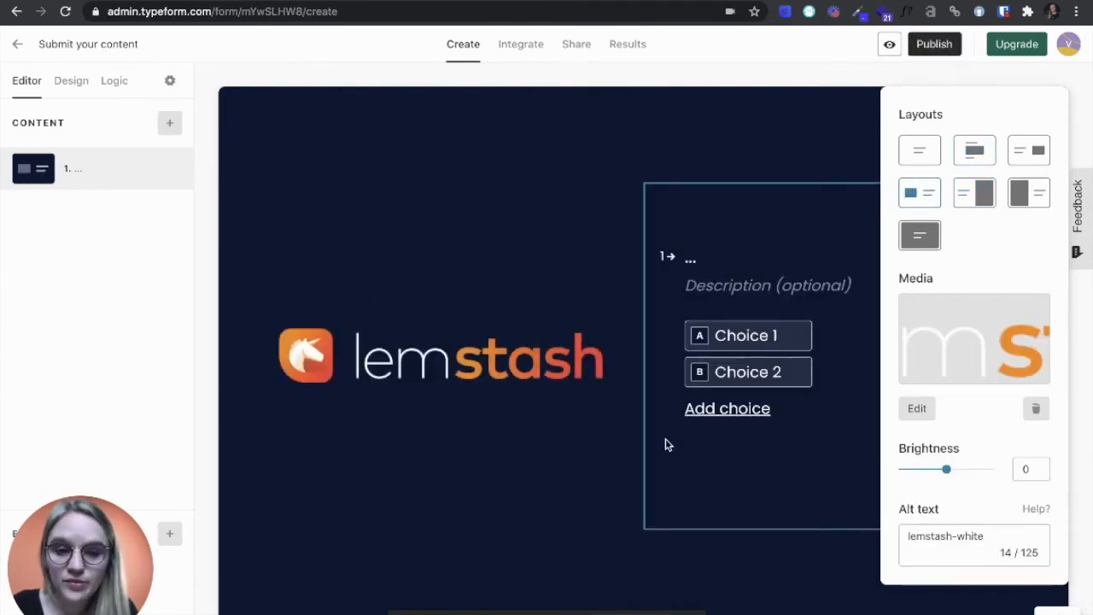
pyautogui.click(547, 485)
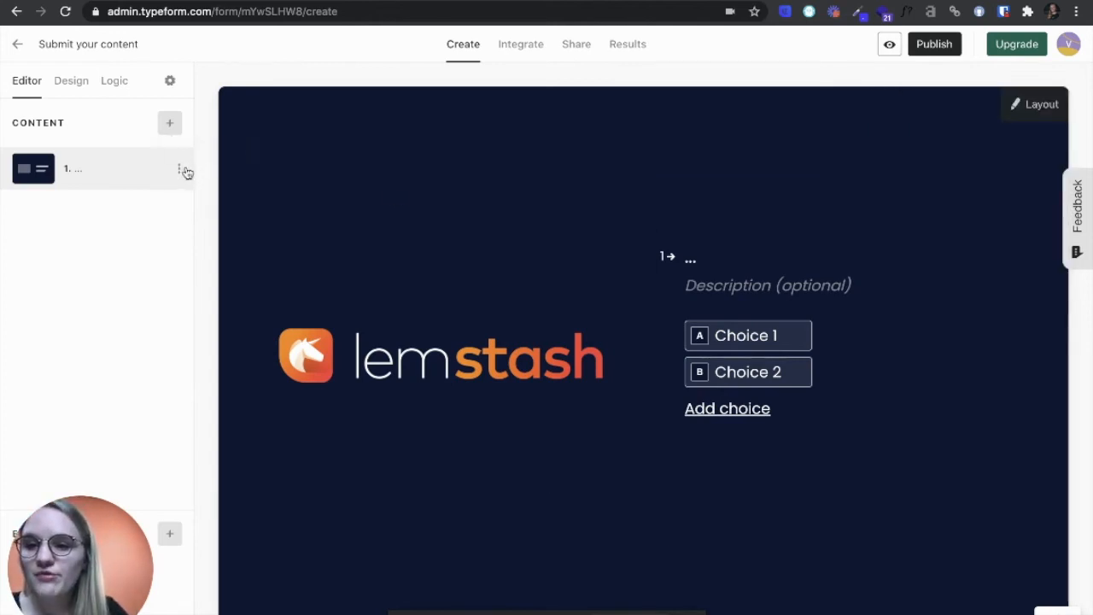
pyautogui.click(169, 126)
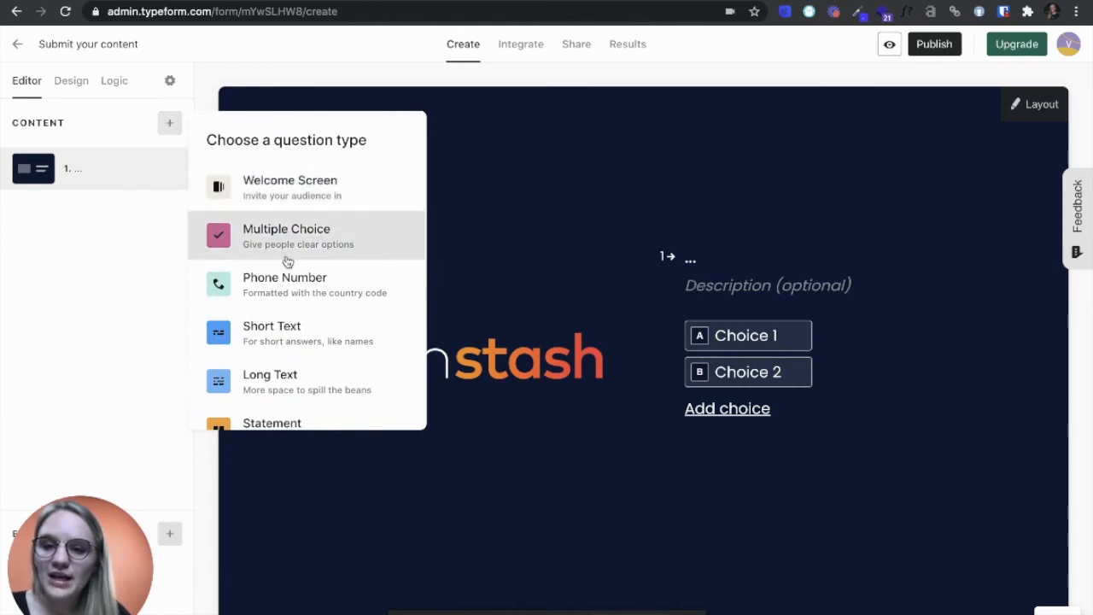
pyautogui.scroll(-6, 285, 258)
pyautogui.scroll(-3, 288, 256)
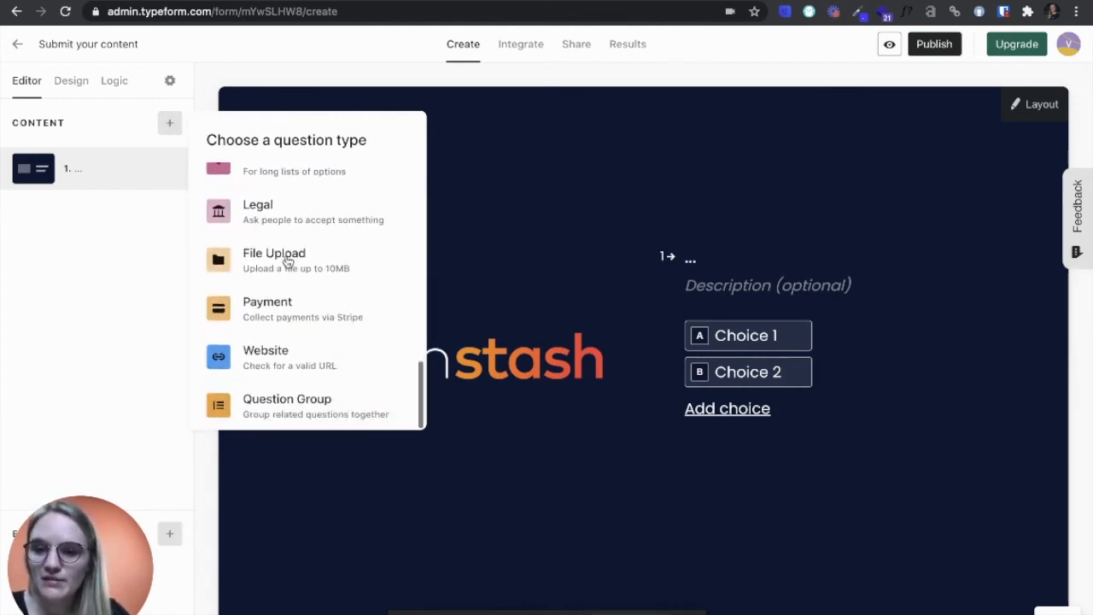
pyautogui.scroll(7, 288, 256)
pyautogui.scroll(3, 287, 261)
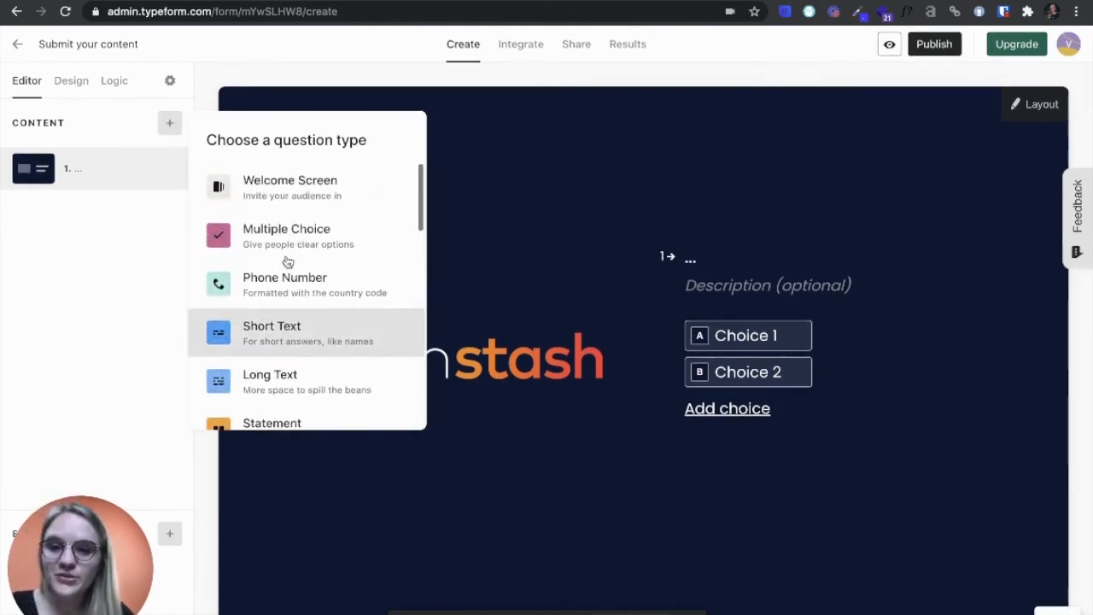
pyautogui.click(713, 265)
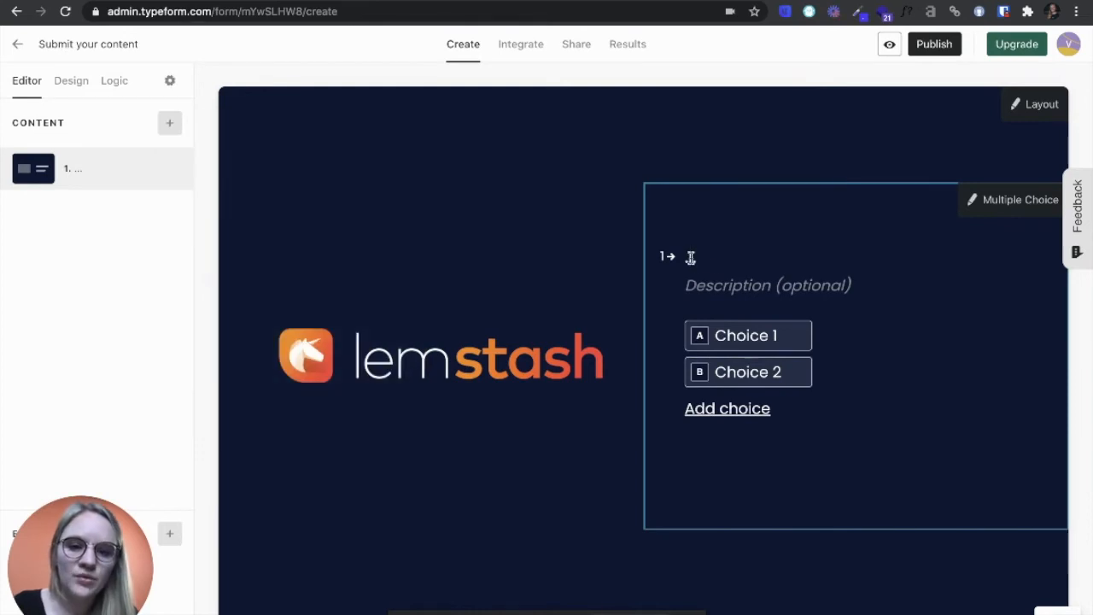
# Enter "What type of content do you want to submit?" as the text of the first question.
pyautogui.click(690, 257)
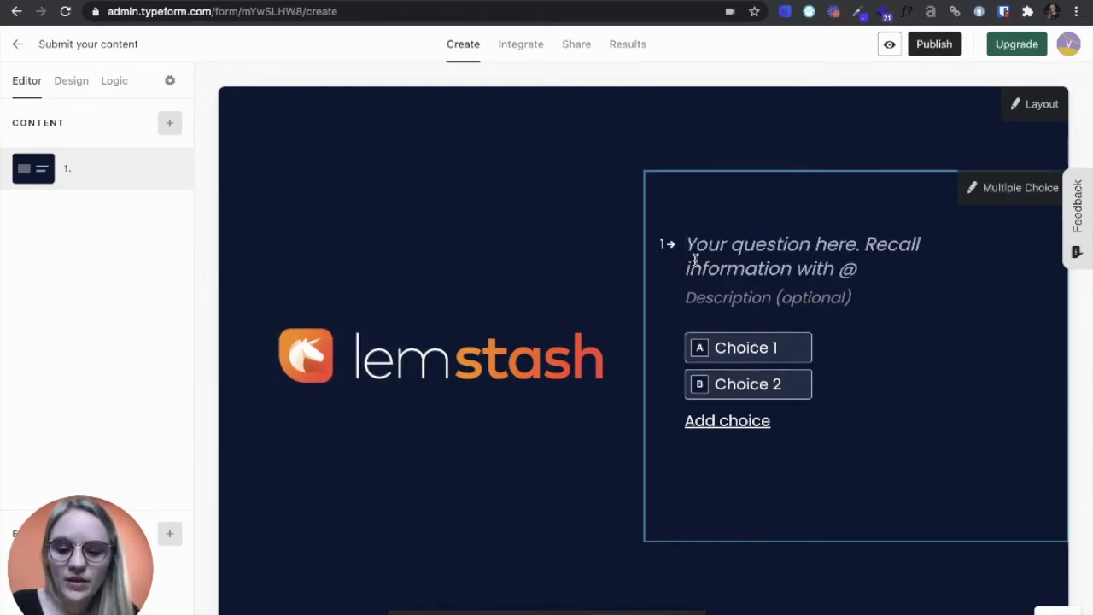
pyautogui.write('What tp')
pyautogui.press('BackSpace')
pyautogui.write('yoe f')
pyautogui.press('BackSpace')
pyautogui.press('BackSpace')
pyautogui.press('BackSpace')
pyautogui.press('BackSpace')
pyautogui.write('pe of conte')
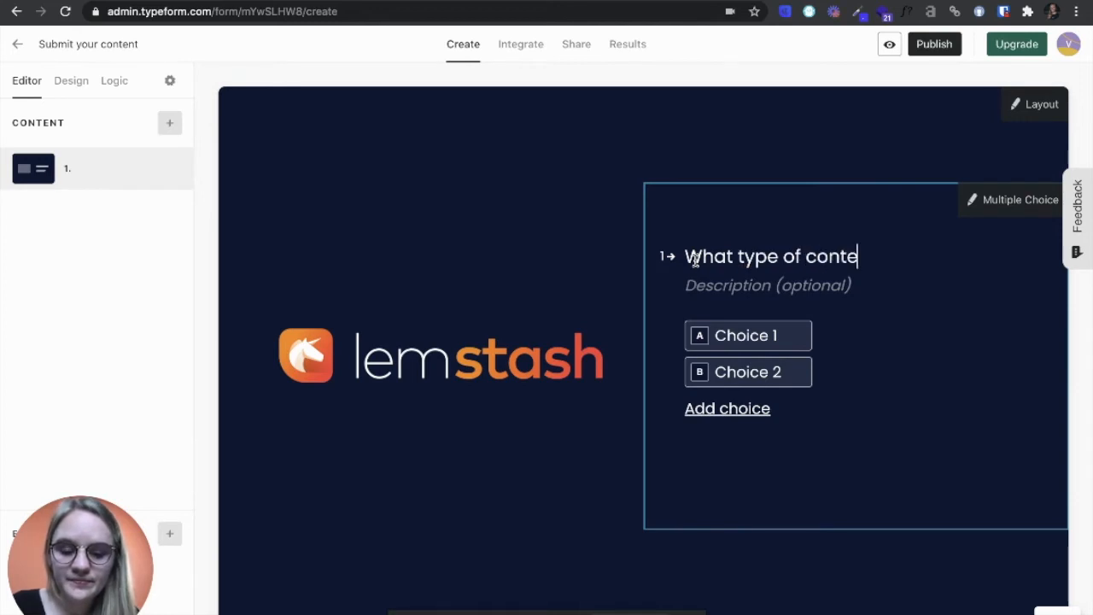
pyautogui.write('nt do ')
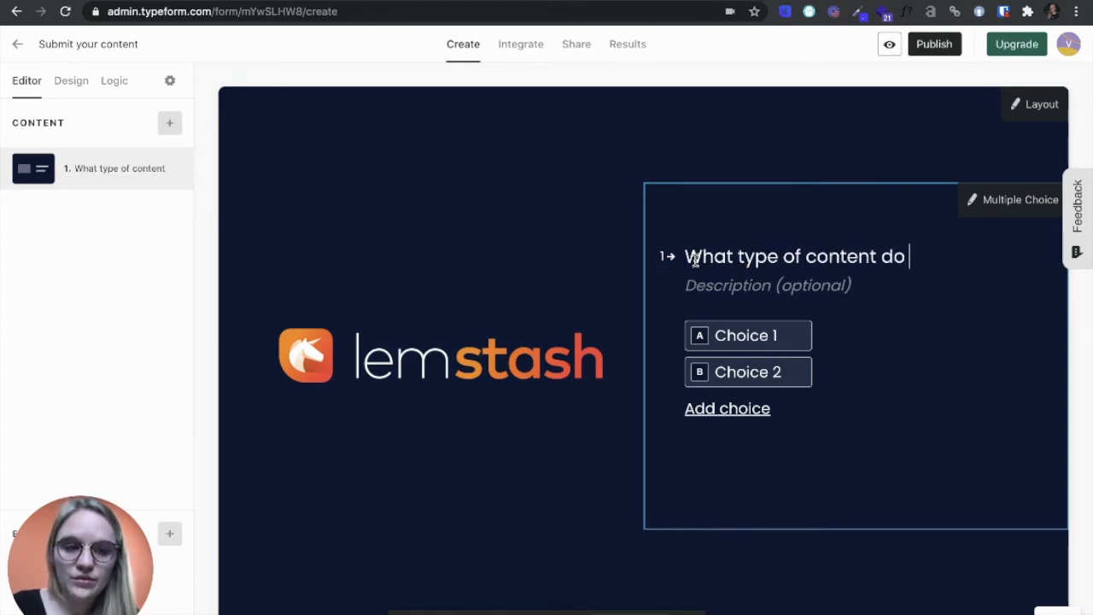
pyautogui.write('you want to')
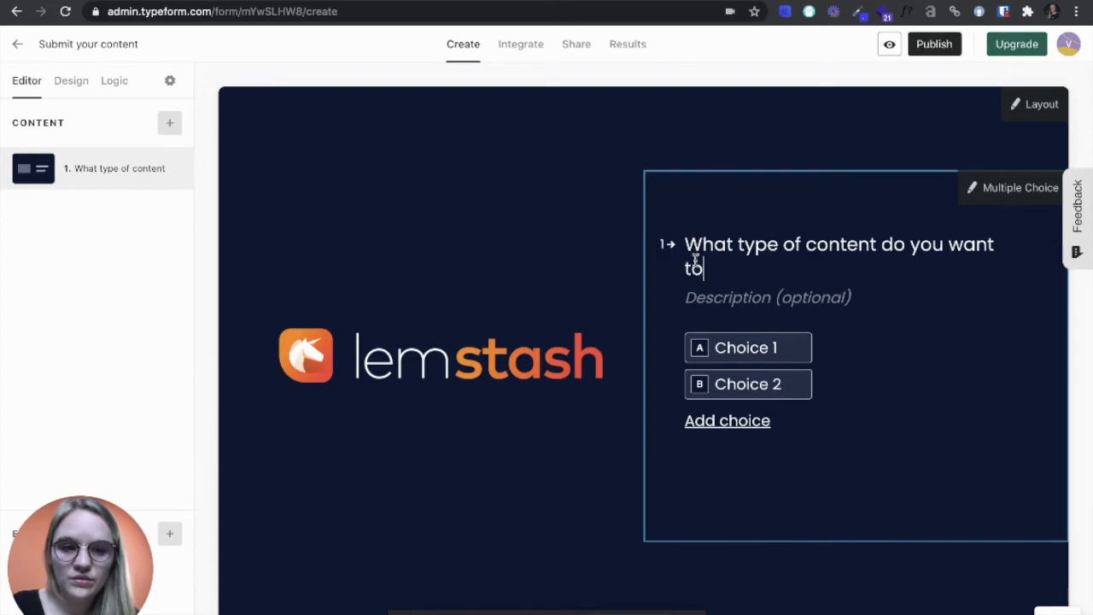
pyautogui.write(' sumit')
pyautogui.press('BackSpace')
pyautogui.press('BackSpace')
pyautogui.press('BackSpace')
pyautogui.write('bmit')
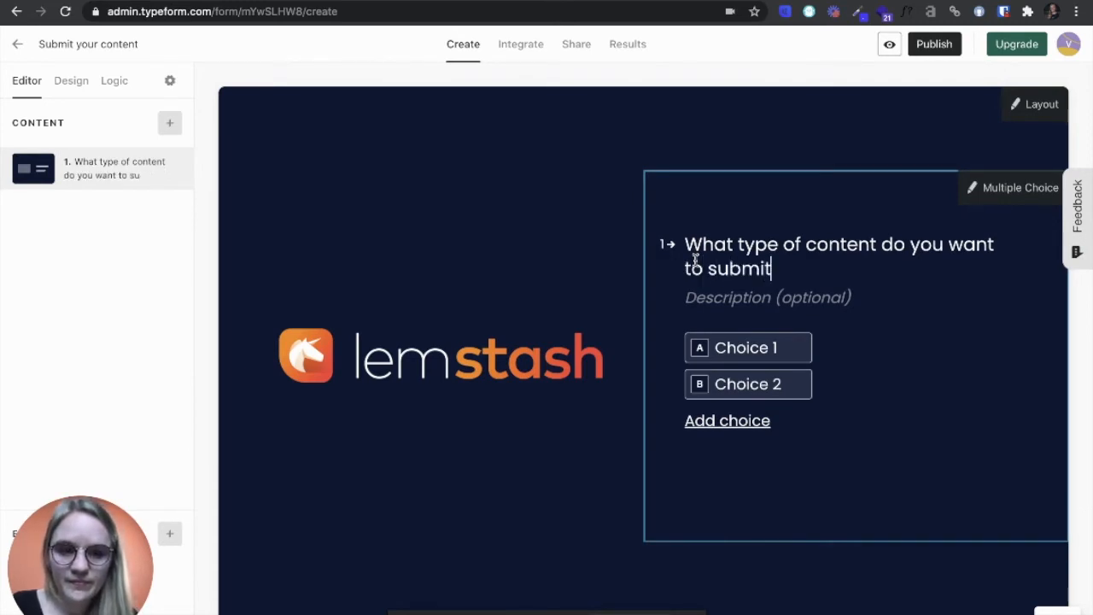
pyautogui.write('.?')
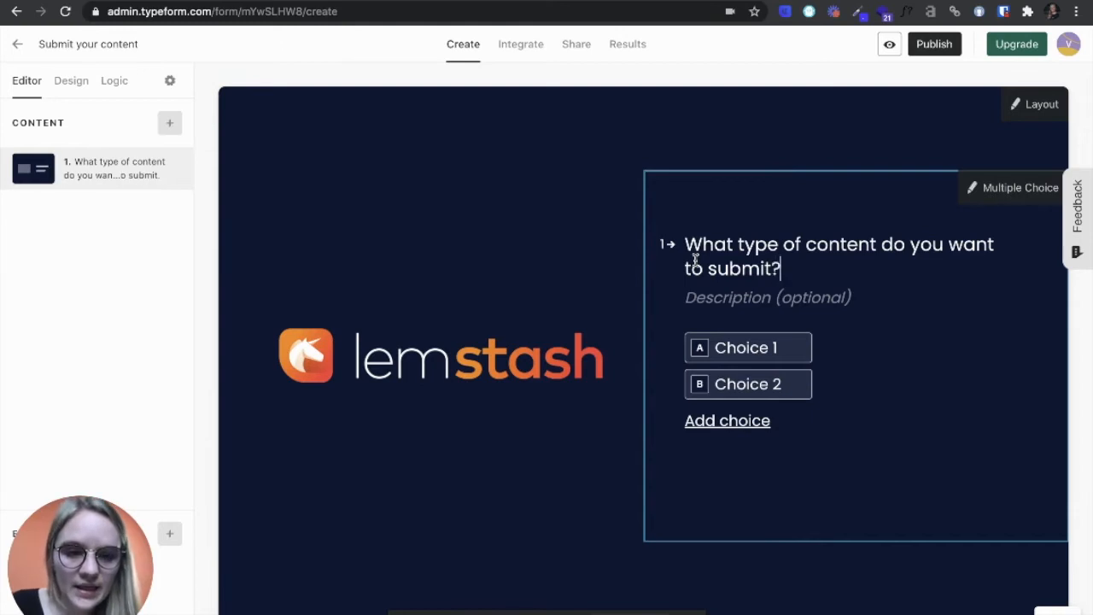
# Give the first question three answer choices: "A tool", "A guide" and "A golden startup".
pyautogui.click(738, 349)
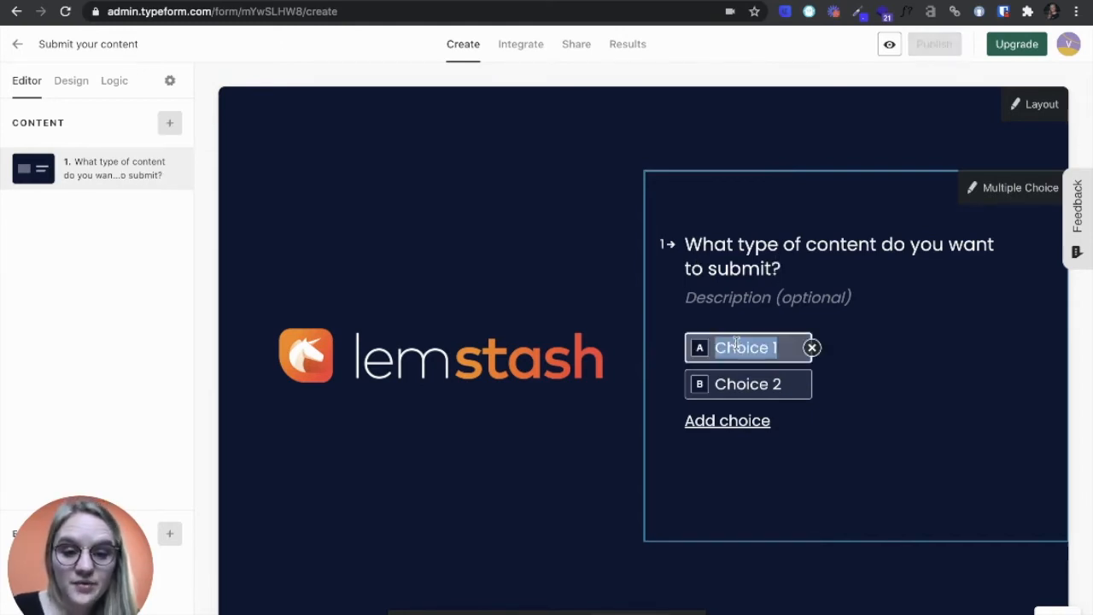
pyautogui.write('A tool')
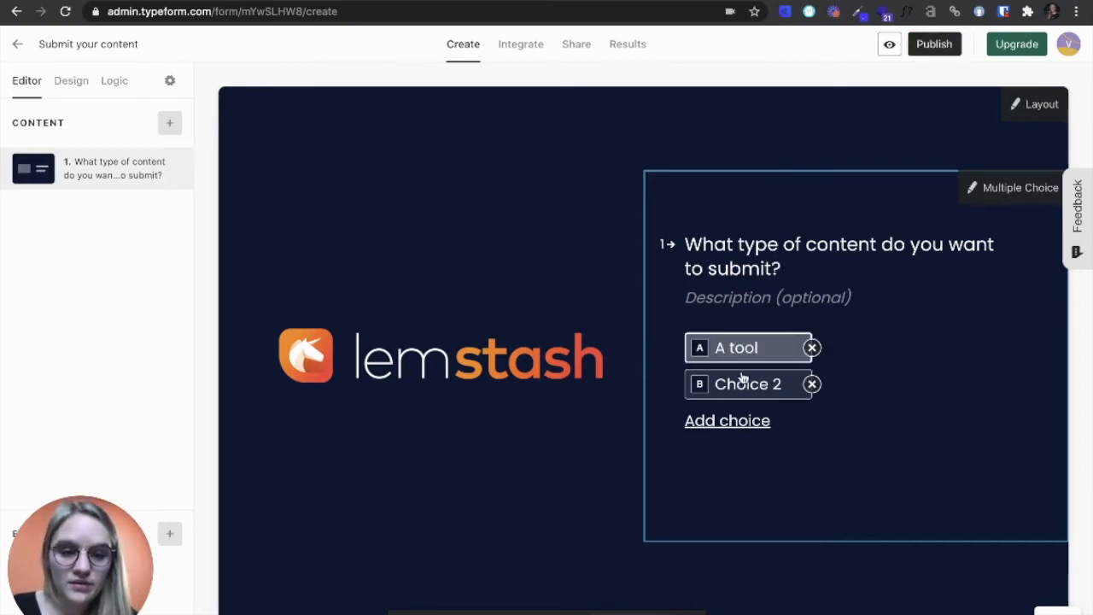
pyautogui.click(739, 378)
pyautogui.write('A g')
pyautogui.write('uide')
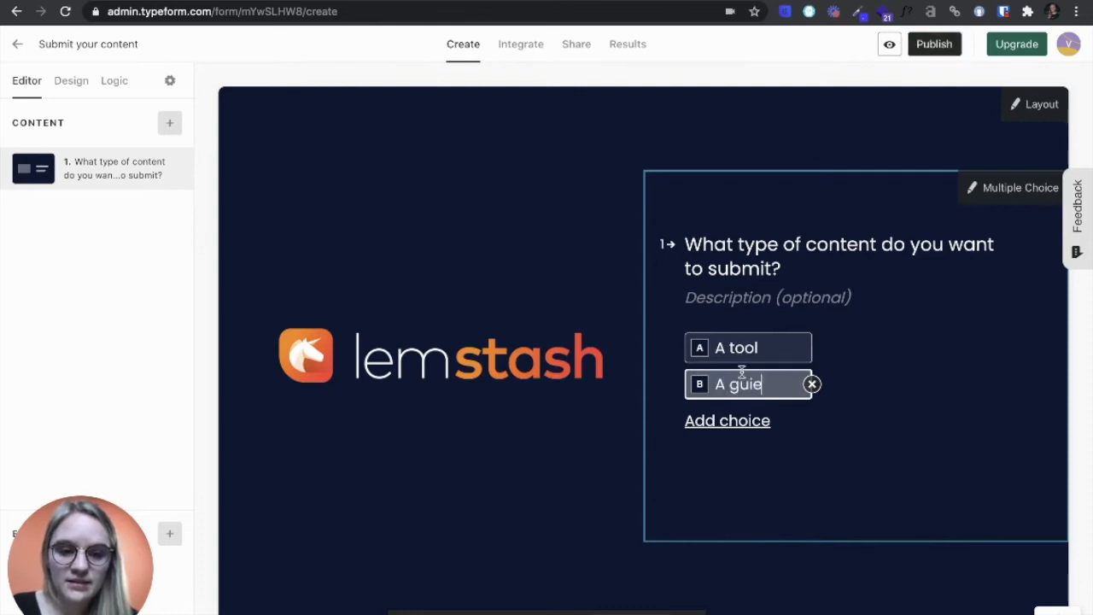
pyautogui.click(743, 420)
pyautogui.write('A ')
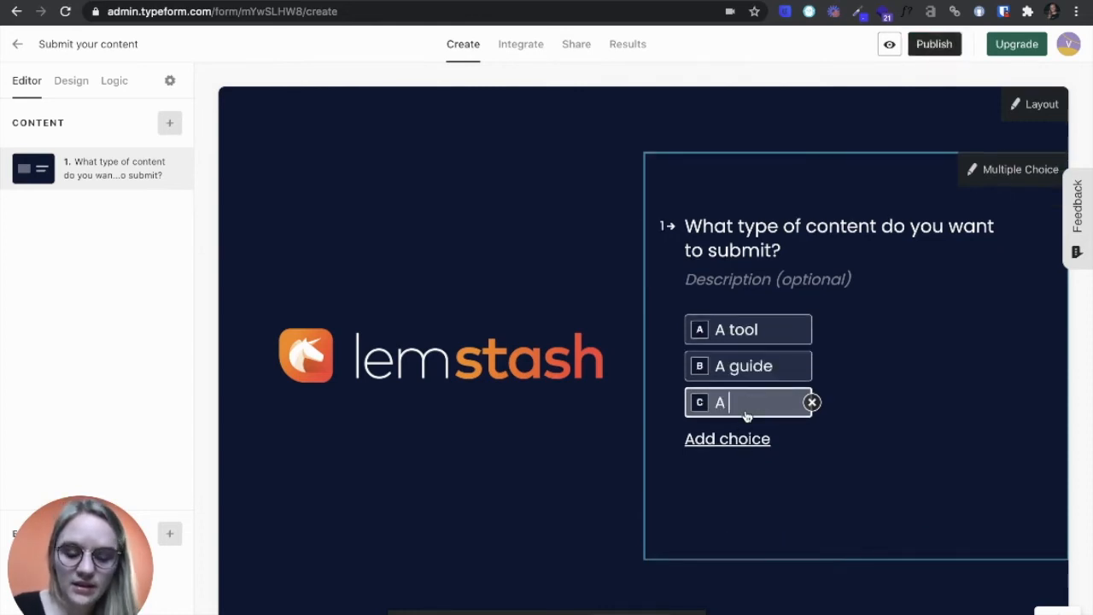
pyautogui.write('golden startup')
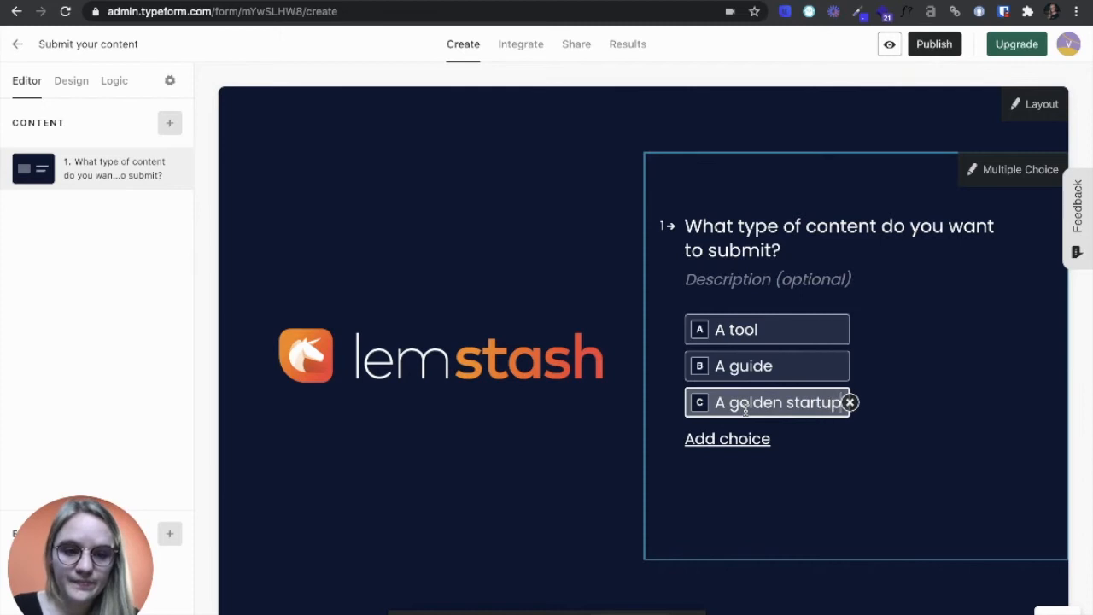
# Add a short-text question titled "Title of the guide" with a description asking to enter the url of the article.
pyautogui.click(169, 122)
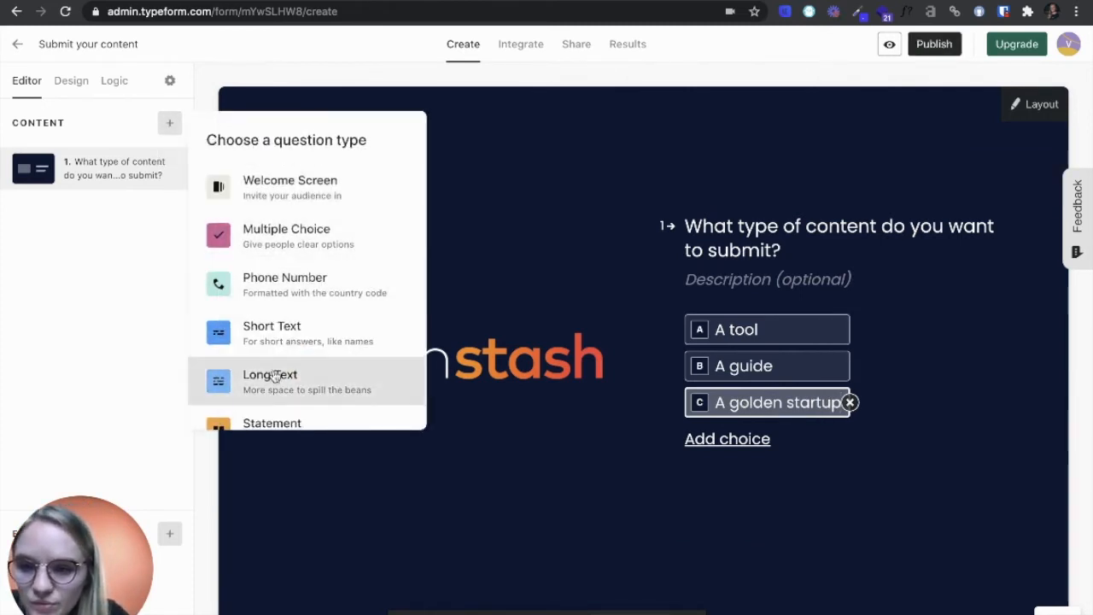
pyautogui.click(293, 341)
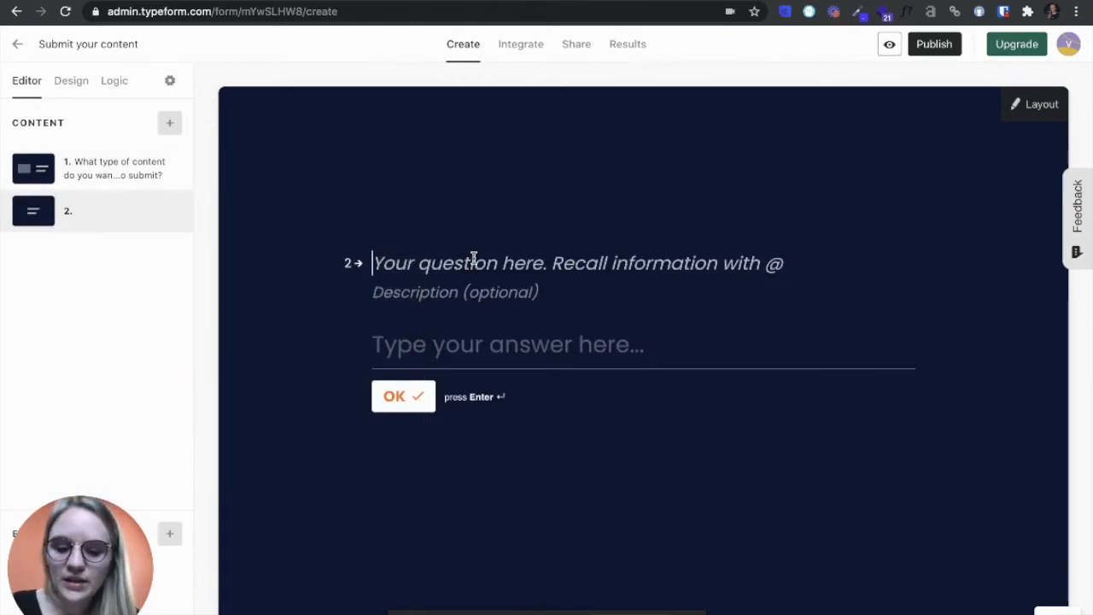
pyautogui.write('Title of the guide')
# Add another short-text question that reads "To which category does it belong".
pyautogui.click(169, 122)
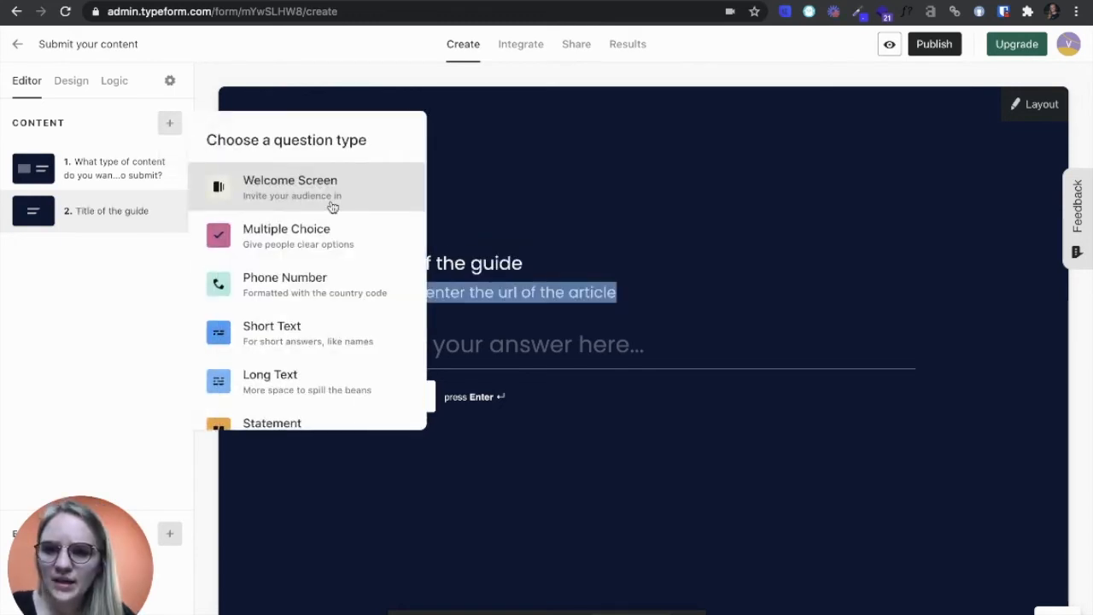
pyautogui.click(324, 332)
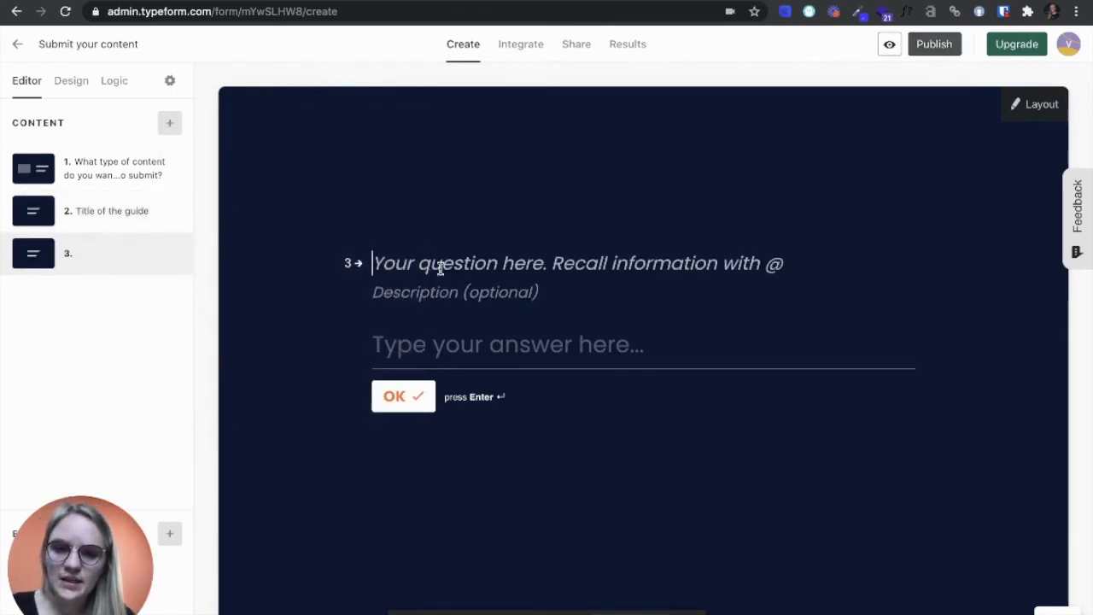
pyautogui.write('To which c')
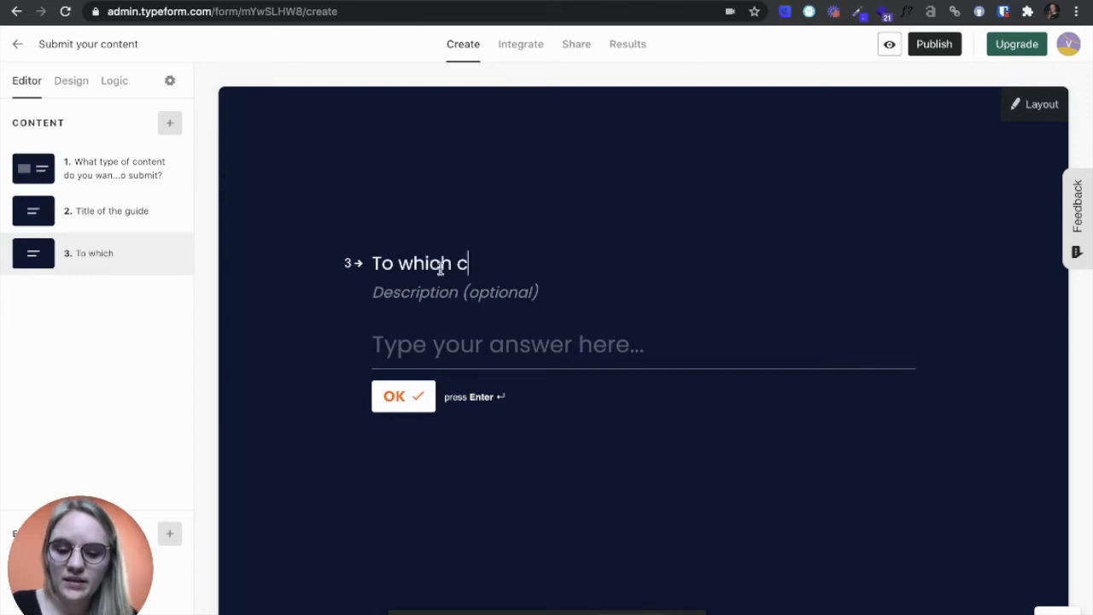
pyautogui.write('ategory does')
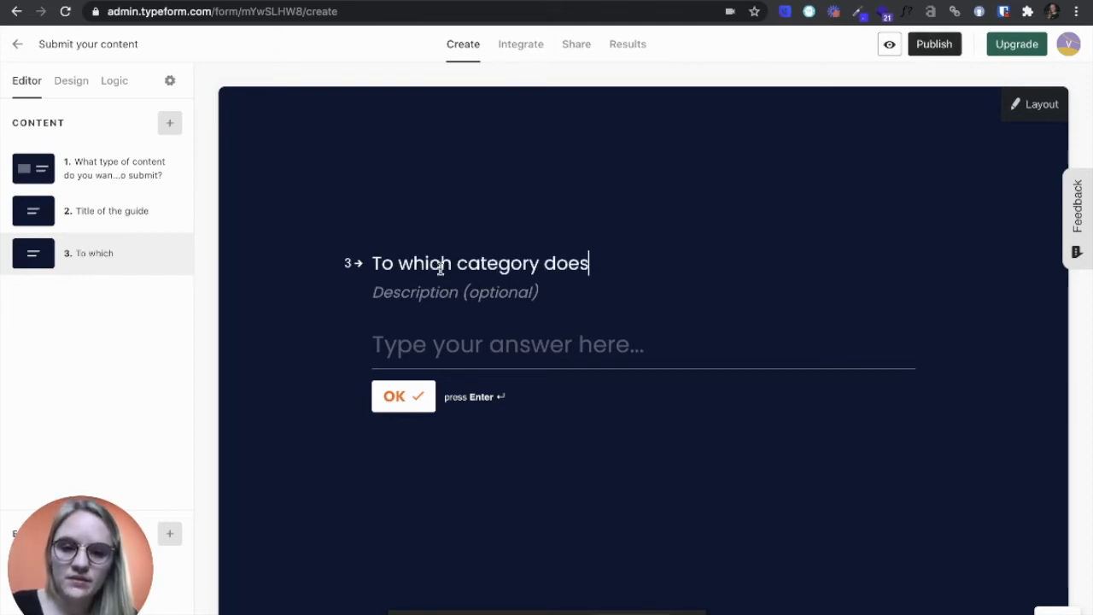
pyautogui.write(' it belong')
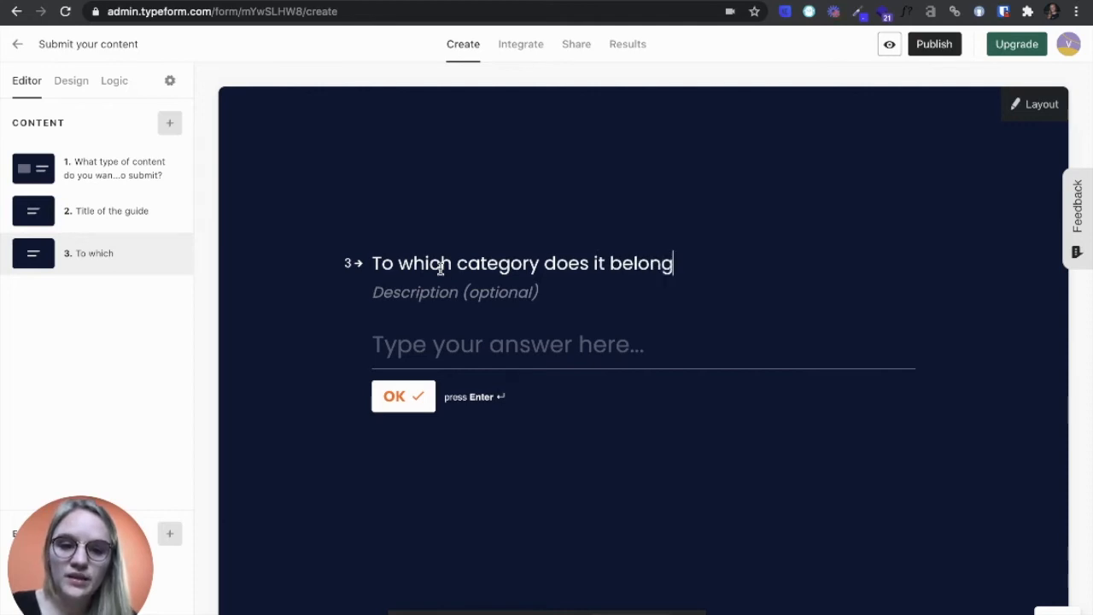
# Give the category question the description "From the AARRR funnel".
pyautogui.click(413, 288)
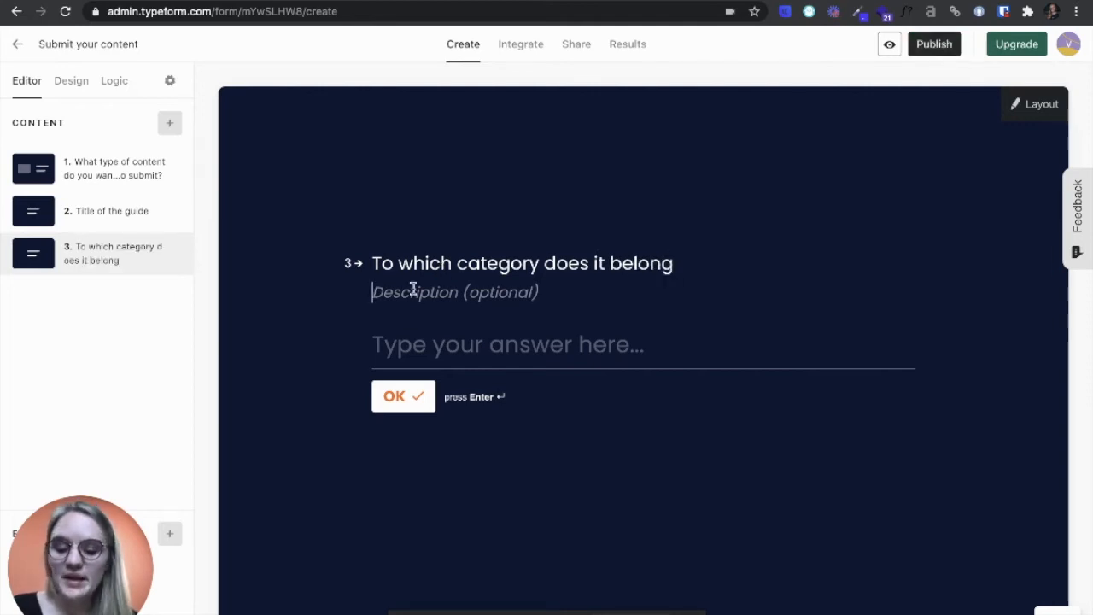
pyautogui.write('From the AAR')
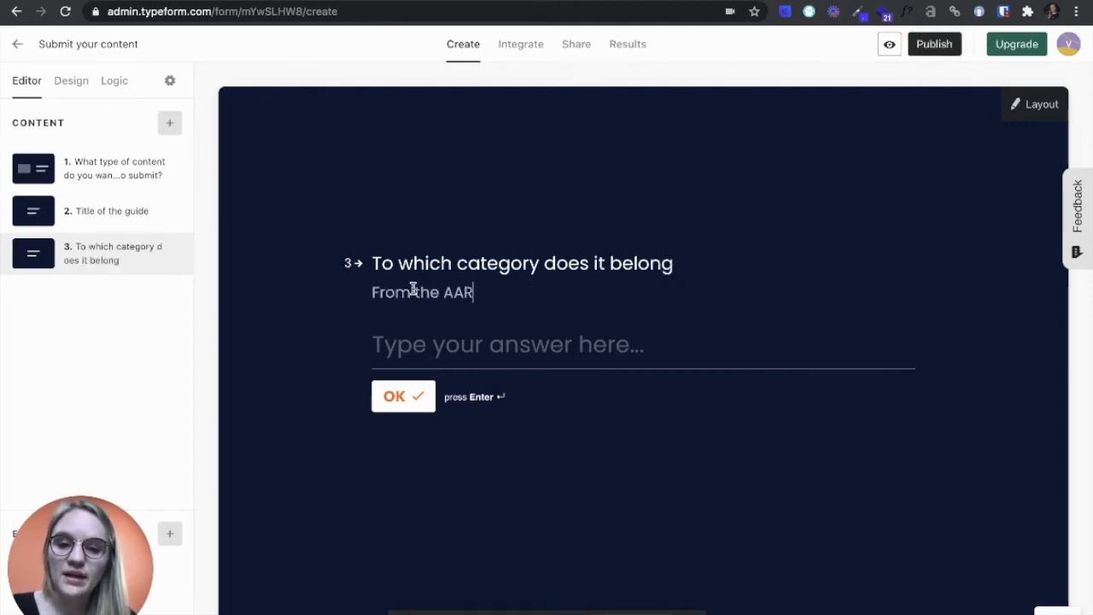
pyautogui.write('RR funnel')
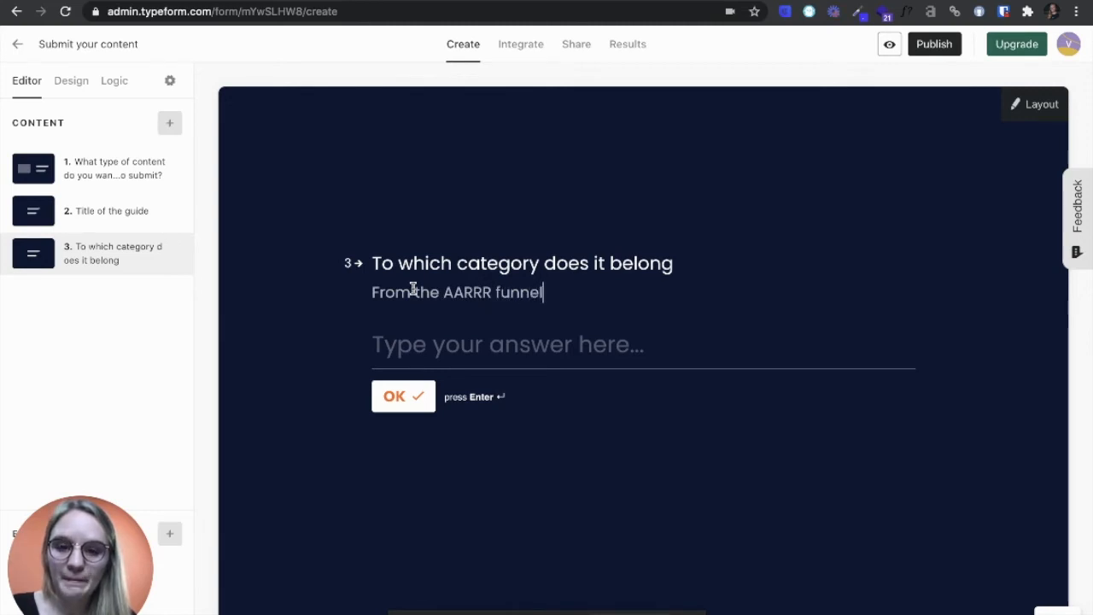
# Add two more short-text questions: "Name of the tool" with a short description, and "Name of the golden startup".
pyautogui.click(169, 123)
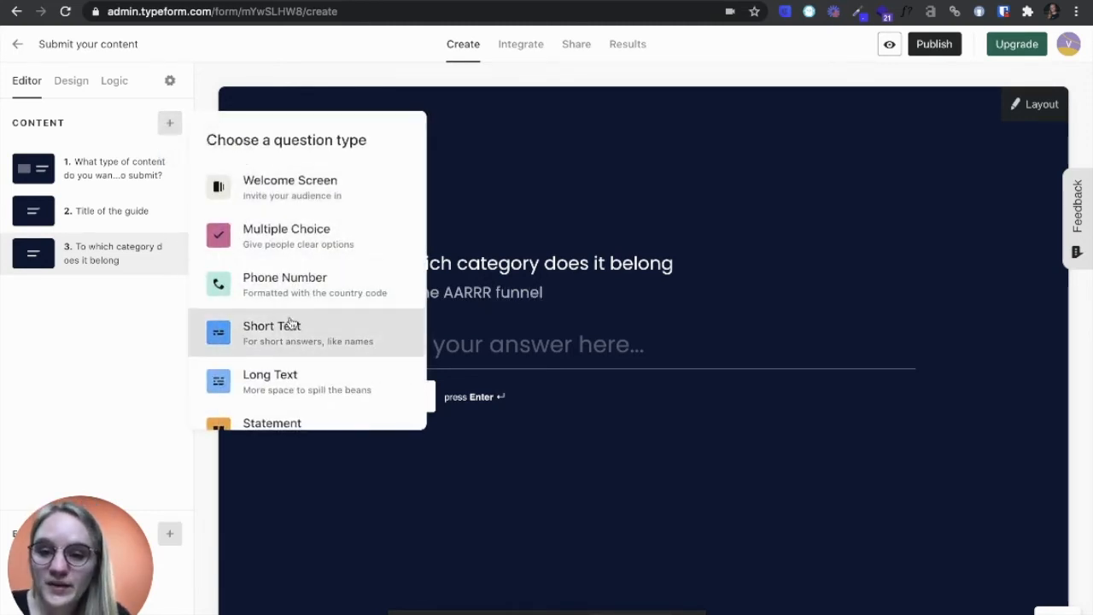
pyautogui.click(292, 329)
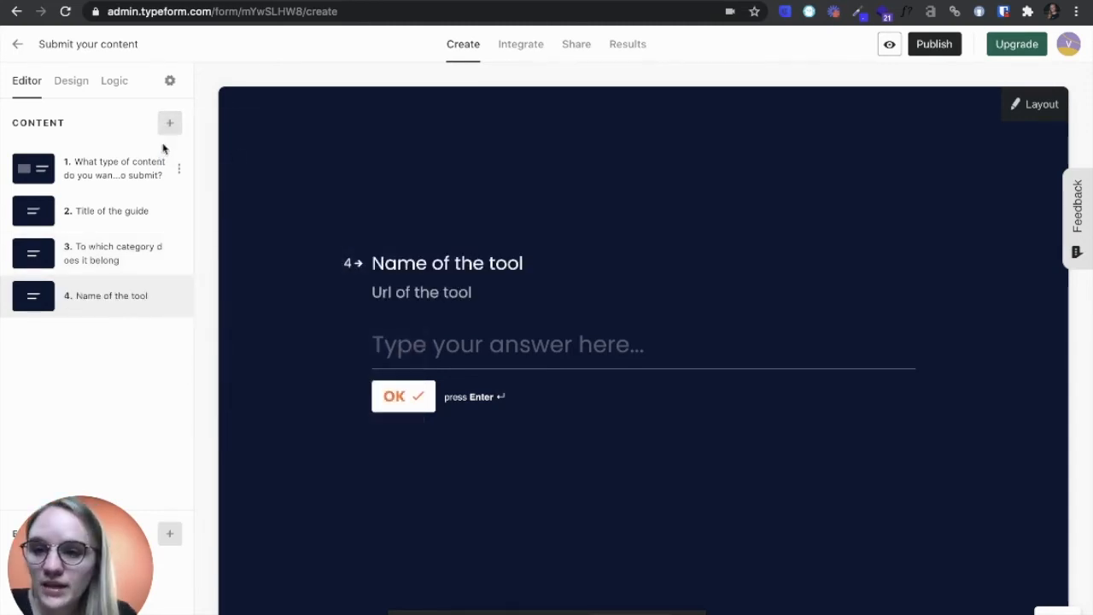
pyautogui.click(167, 123)
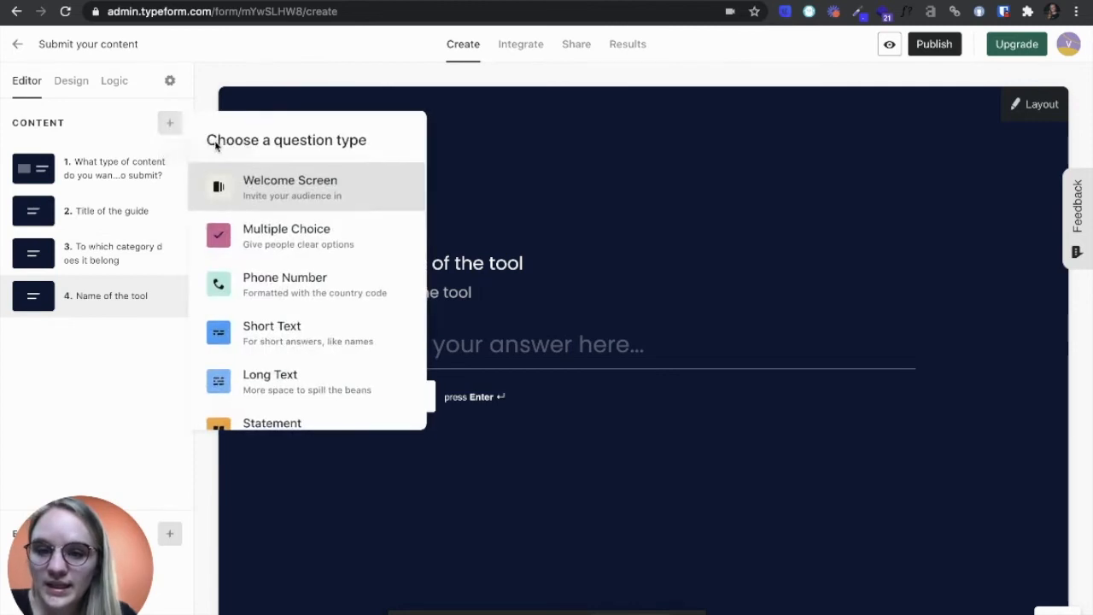
pyautogui.click(317, 329)
pyautogui.write('Na')
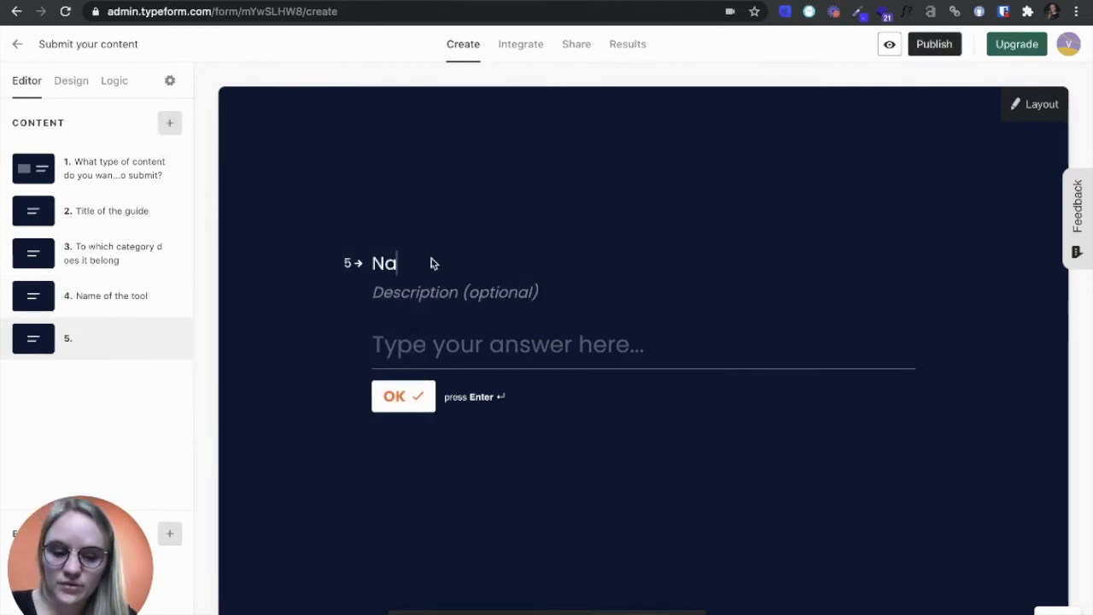
pyautogui.write('me of the gol')
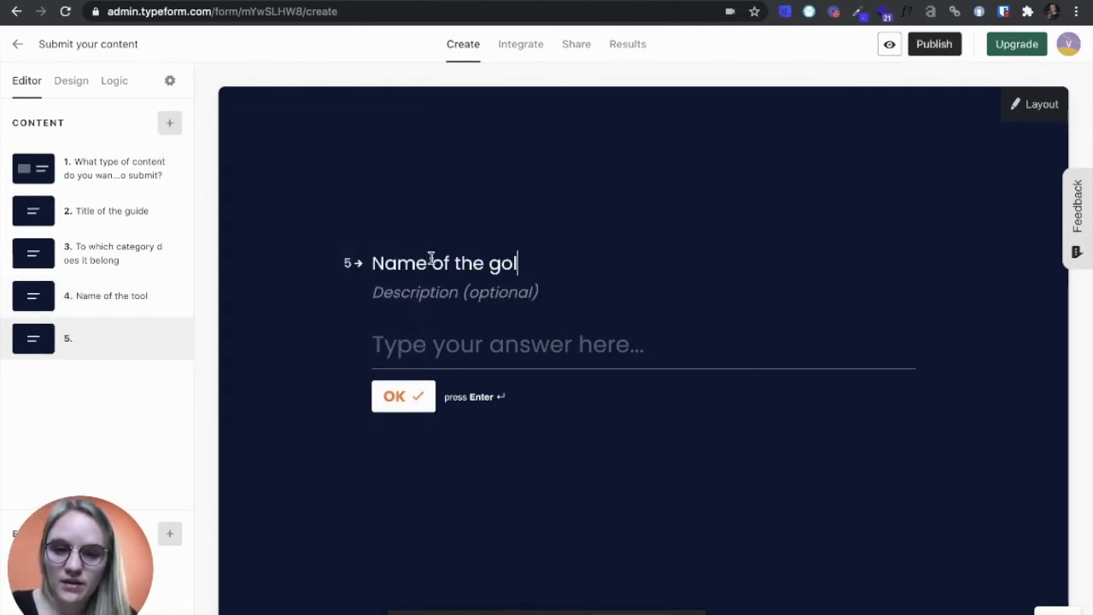
pyautogui.write('den startup')
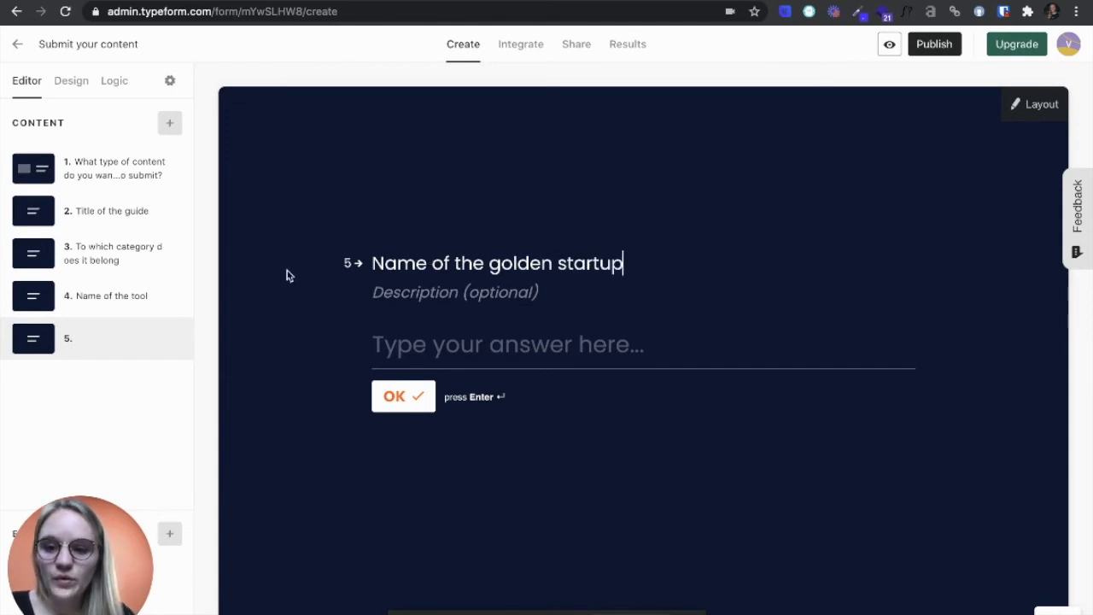
# Set ending A's text to "Thank you 🧡" with the description "We'll come back to you soon".
pyautogui.moveTo(101, 552); pyautogui.dragTo(97, 424)
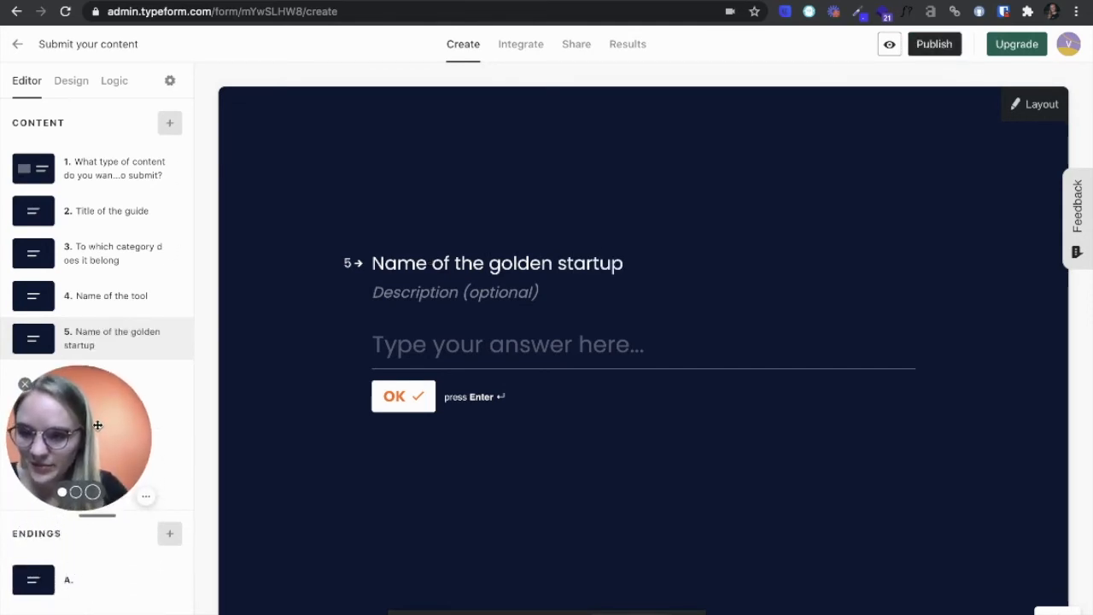
pyautogui.click(27, 594)
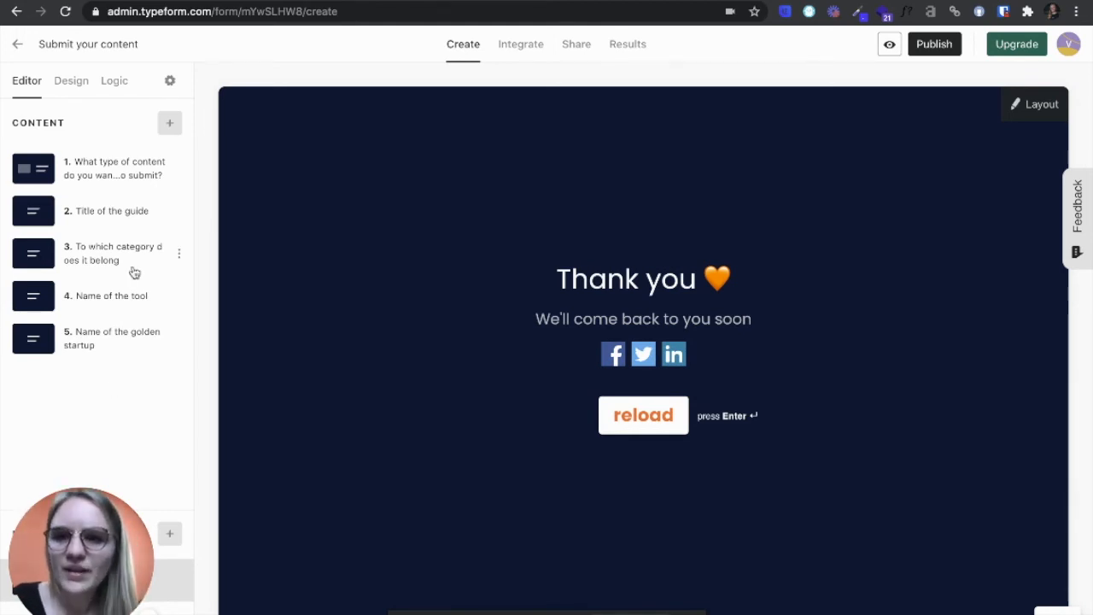
# Look over the question flow in the form's logic map and open the advanced branching and calculations settings.
pyautogui.click(114, 81)
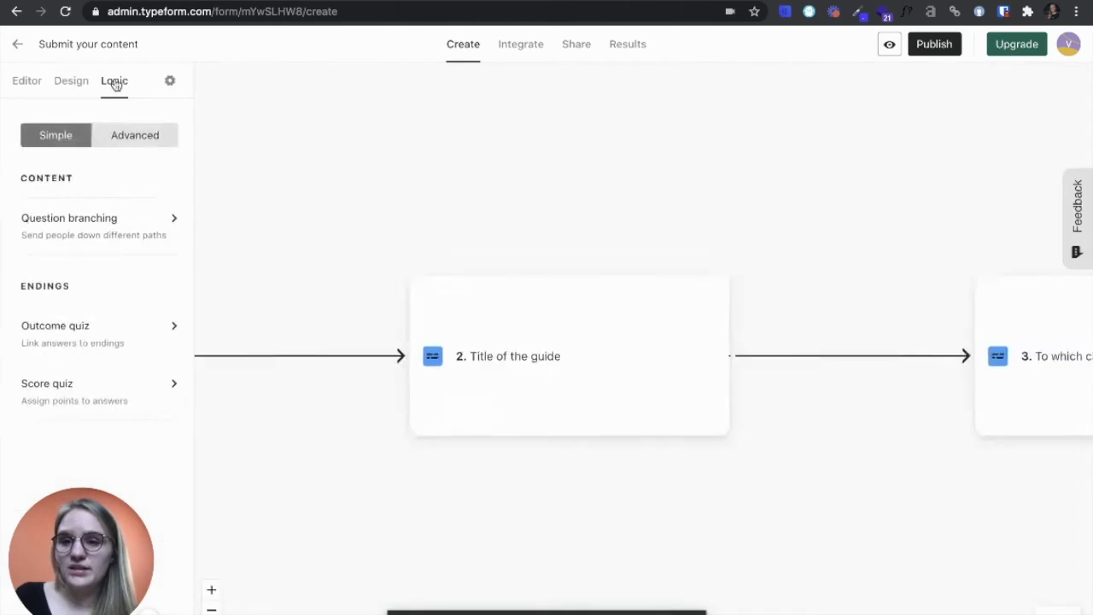
pyautogui.scroll(-3, 432, 335)
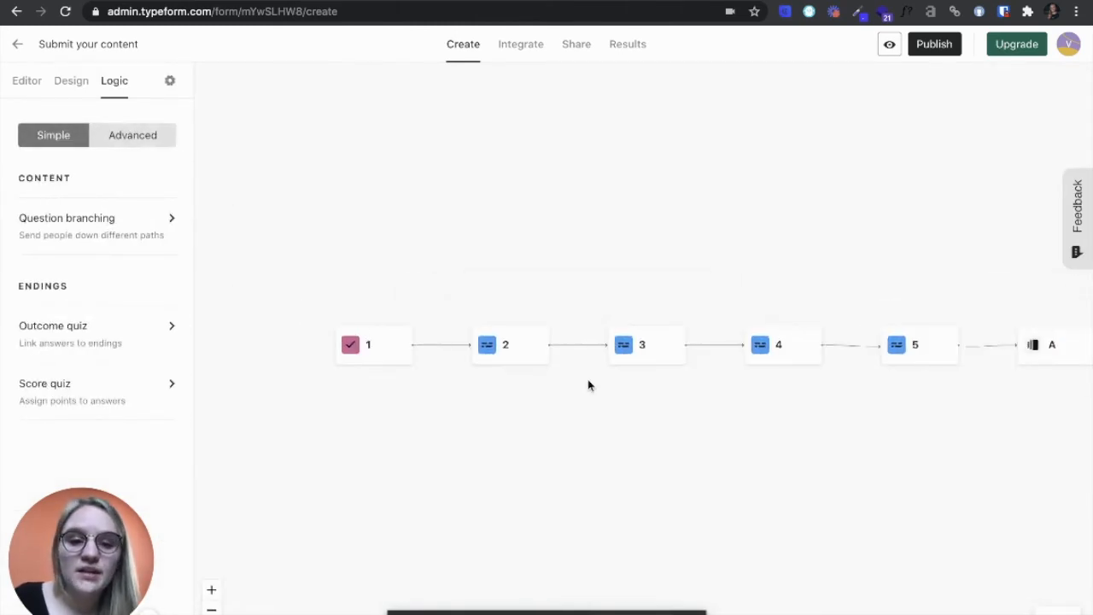
pyautogui.scroll(-1, 587, 385)
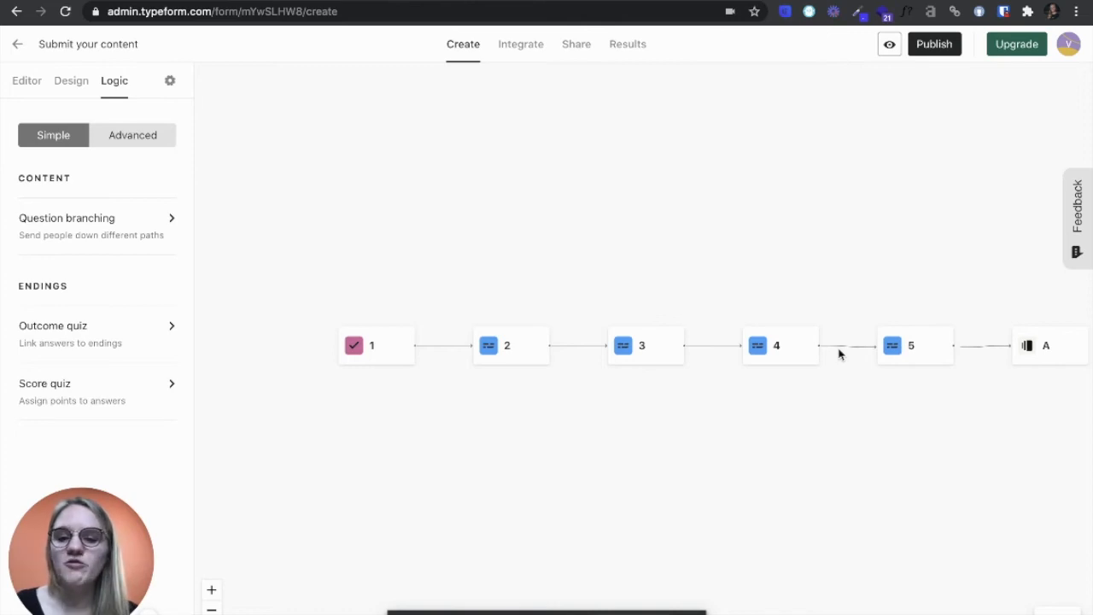
pyautogui.click(153, 141)
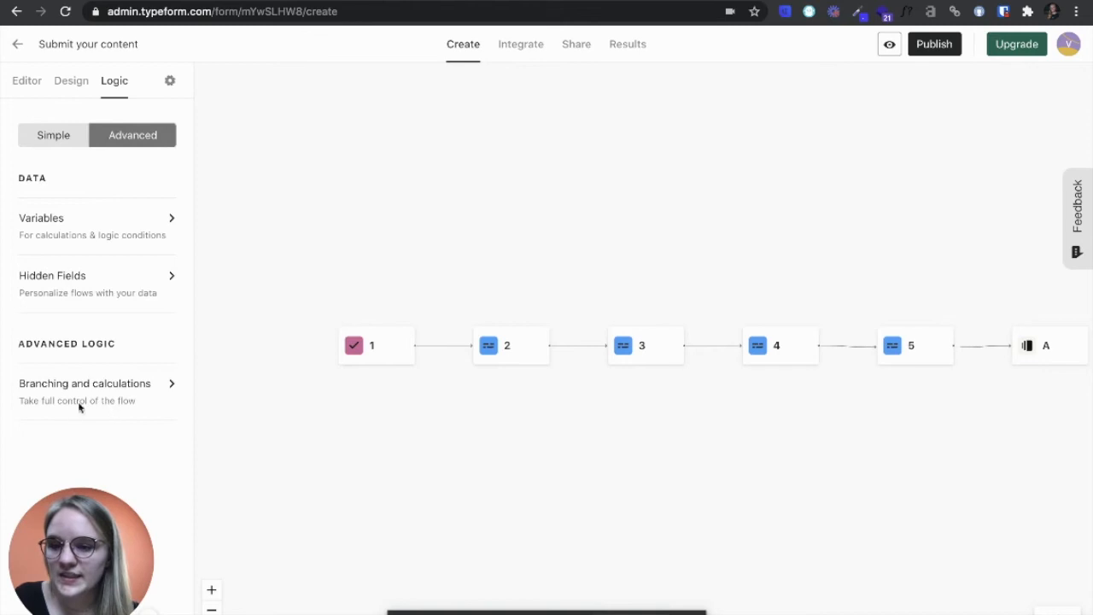
pyautogui.click(130, 391)
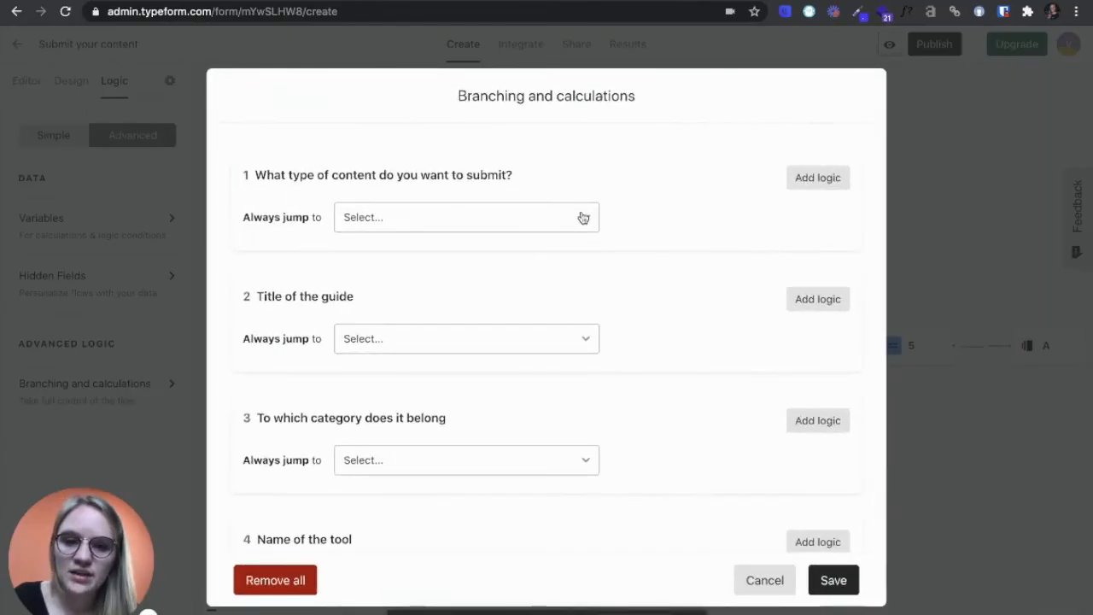
# Add logic to the first question so that the answer "A tool" jumps to "Name of the tool".
pyautogui.click(818, 177)
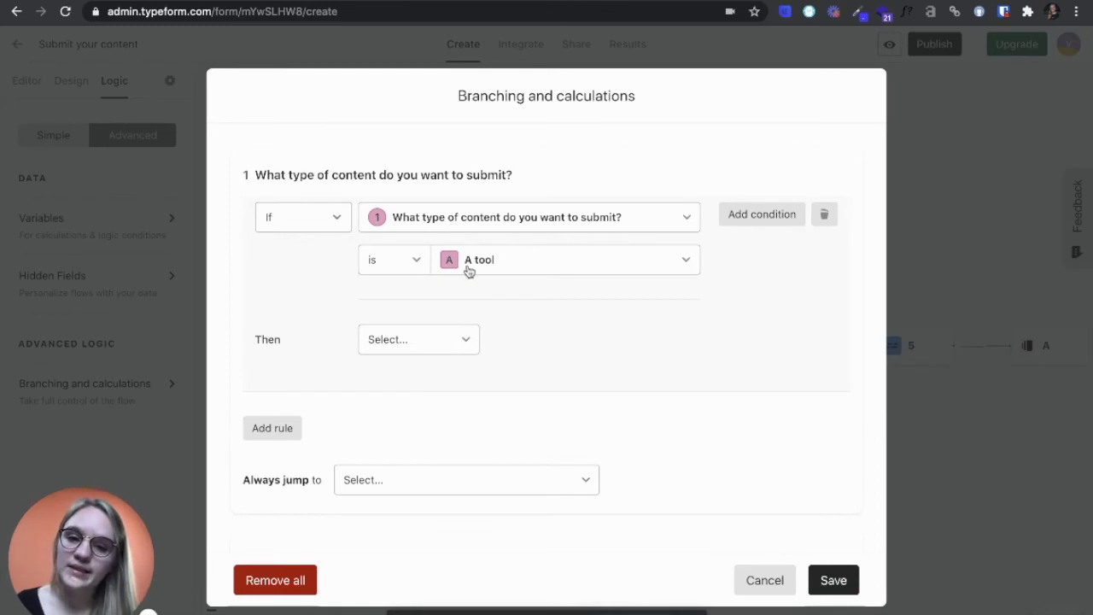
pyautogui.click(464, 342)
pyautogui.click(427, 401)
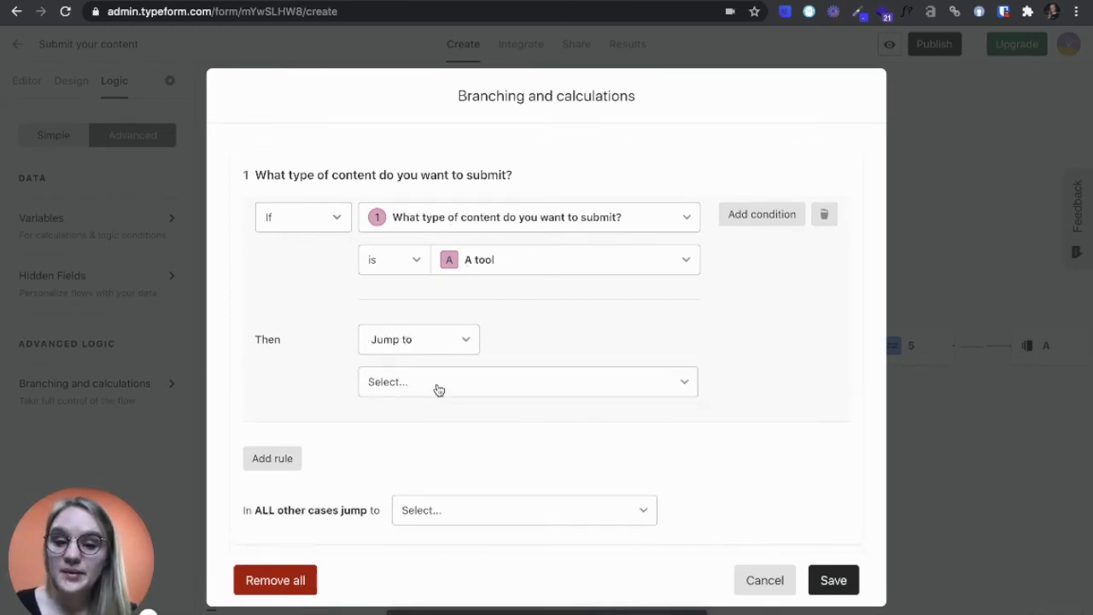
pyautogui.click(436, 386)
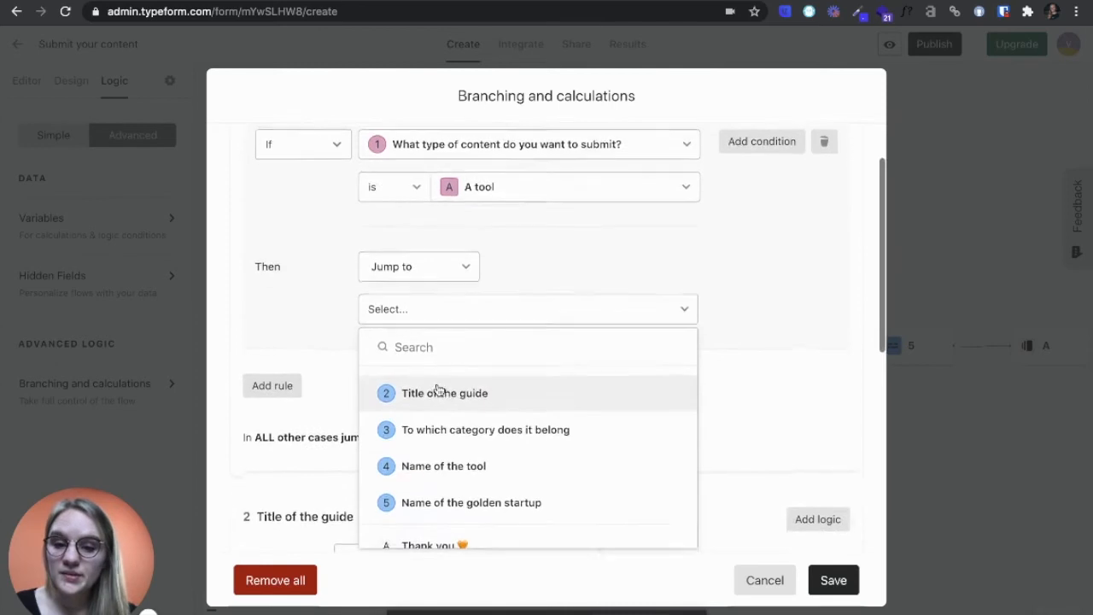
pyautogui.click(452, 461)
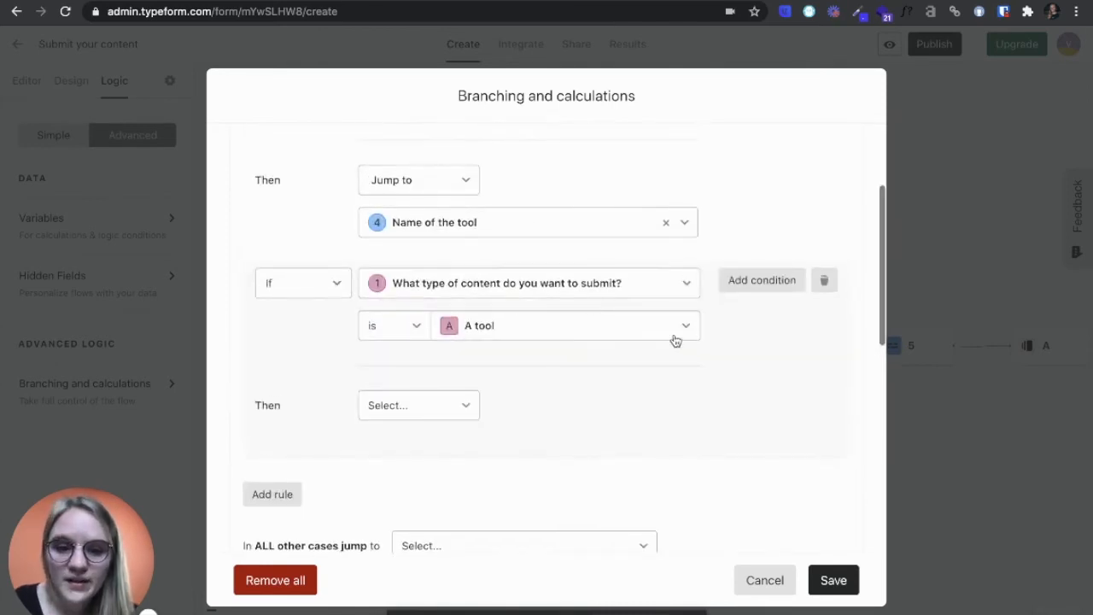
# Add a second rule to the first question so that the answer "A guide" jumps to "Title of the guide".
pyautogui.click(682, 334)
pyautogui.click(528, 437)
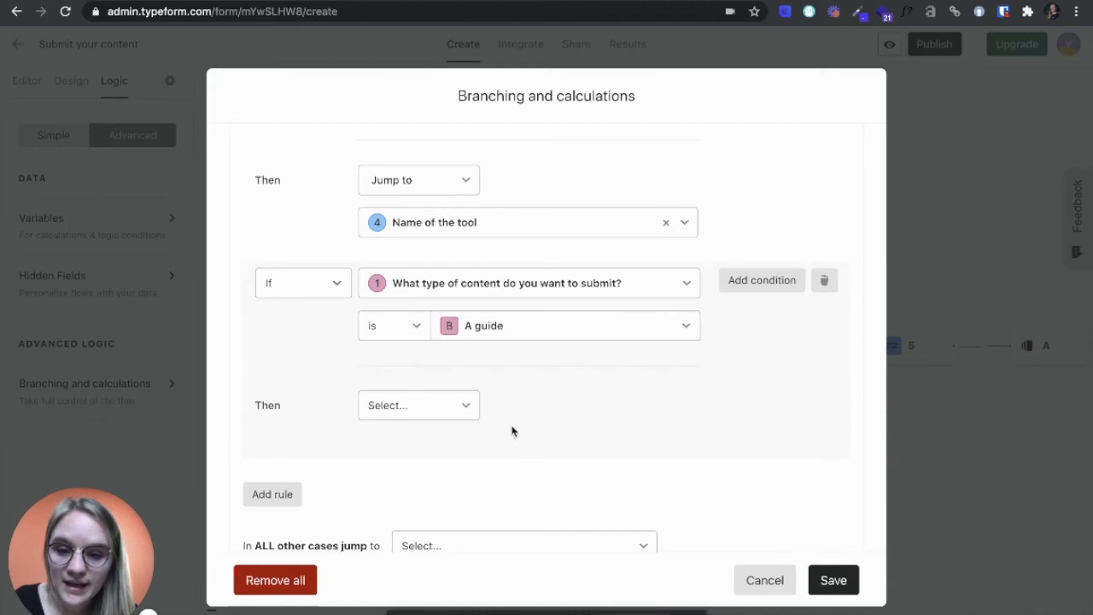
pyautogui.click(444, 405)
pyautogui.click(433, 409)
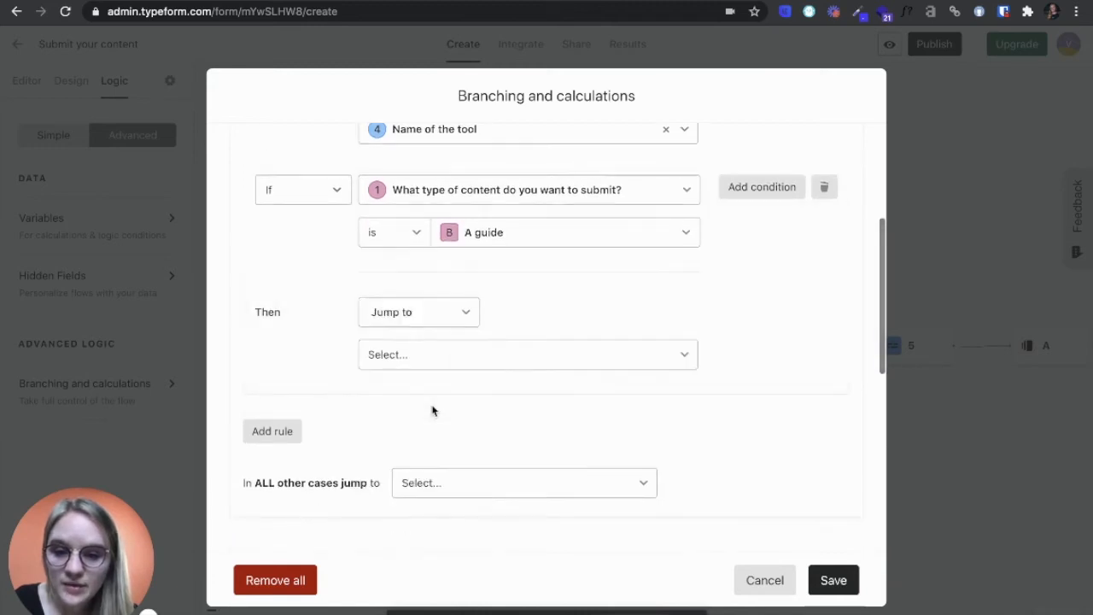
pyautogui.click(447, 363)
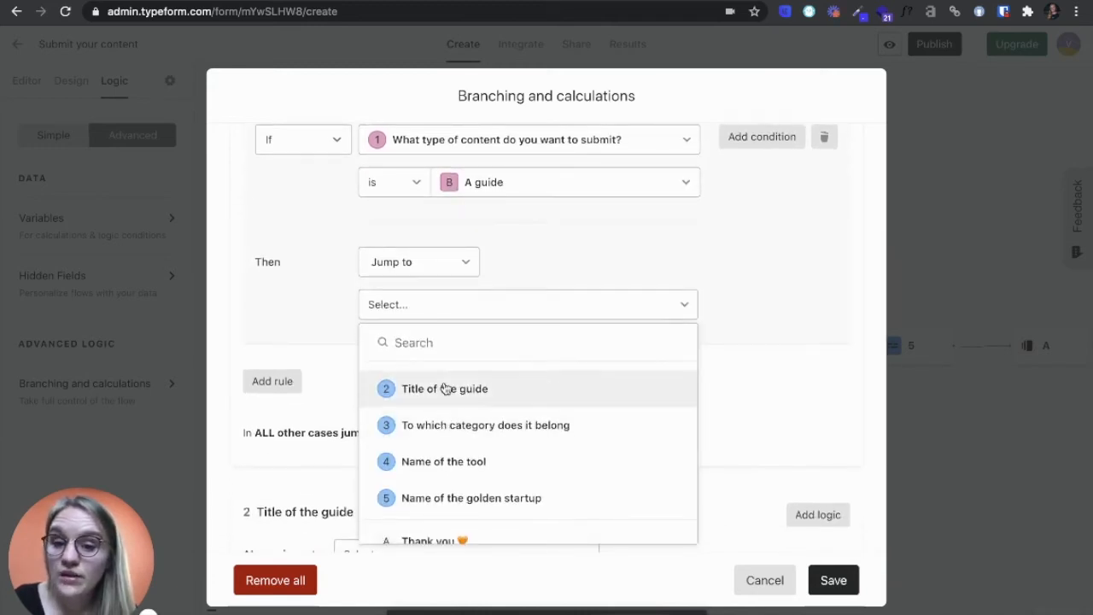
pyautogui.click(445, 388)
# Add a third rule so that the answer "A golden startup" jumps to "Name of the golden startup", and review the rules.
pyautogui.scroll(-1, 442, 385)
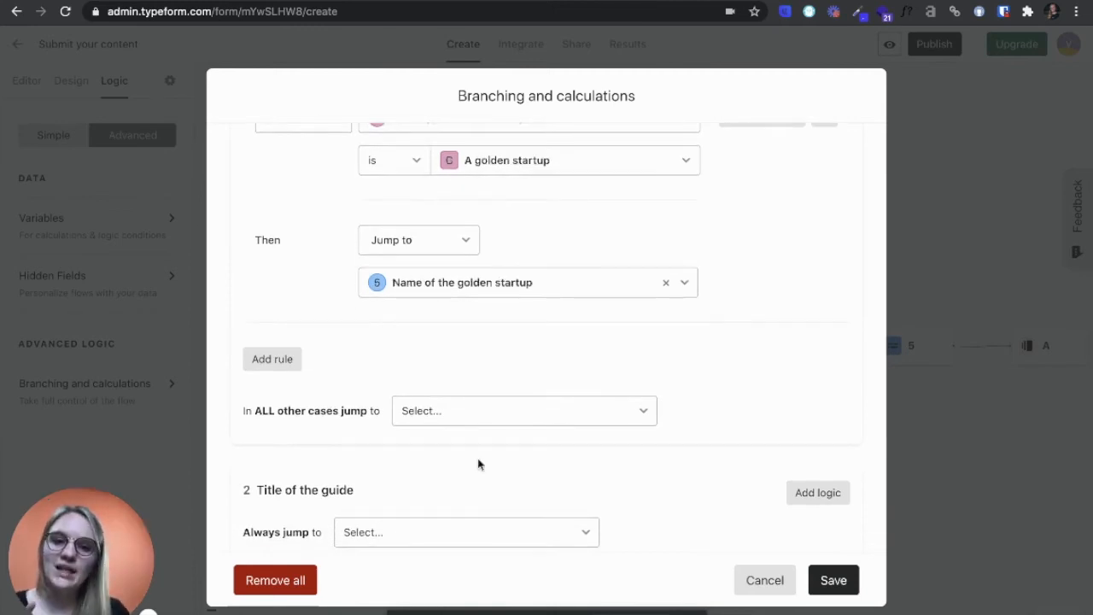
pyautogui.scroll(5, 478, 463)
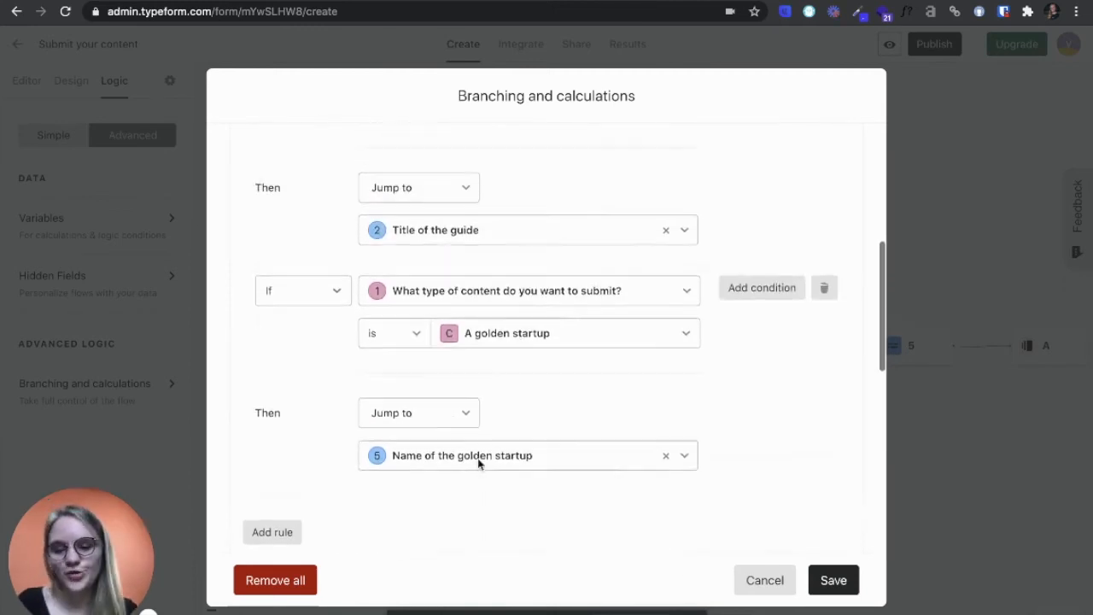
pyautogui.scroll(3, 478, 463)
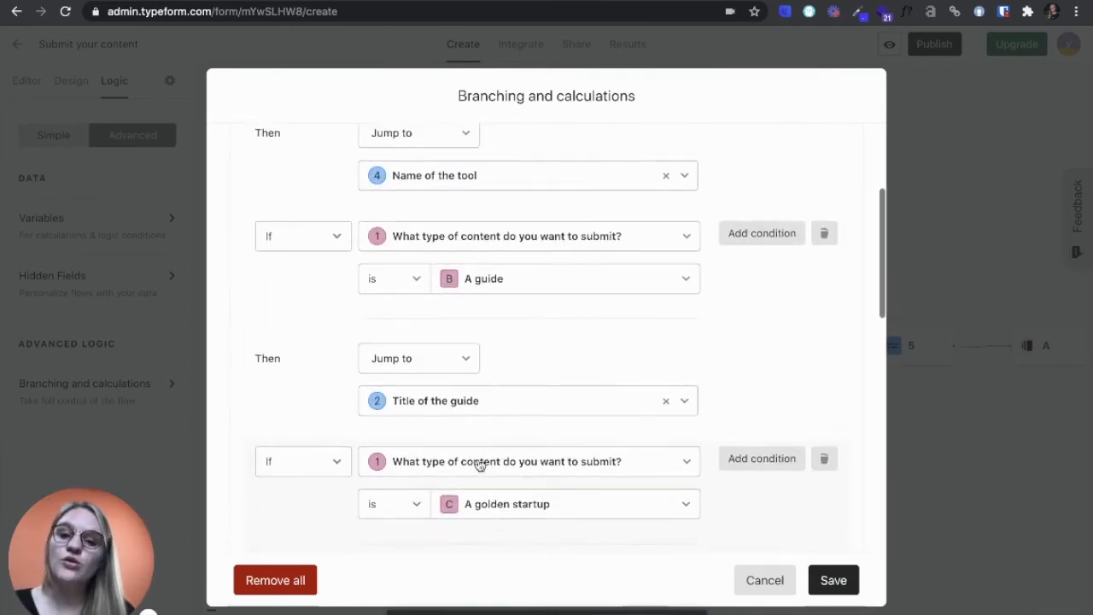
# Make the question "Title of the guide" always jump to "To which category does it belong".
pyautogui.scroll(-10, 478, 464)
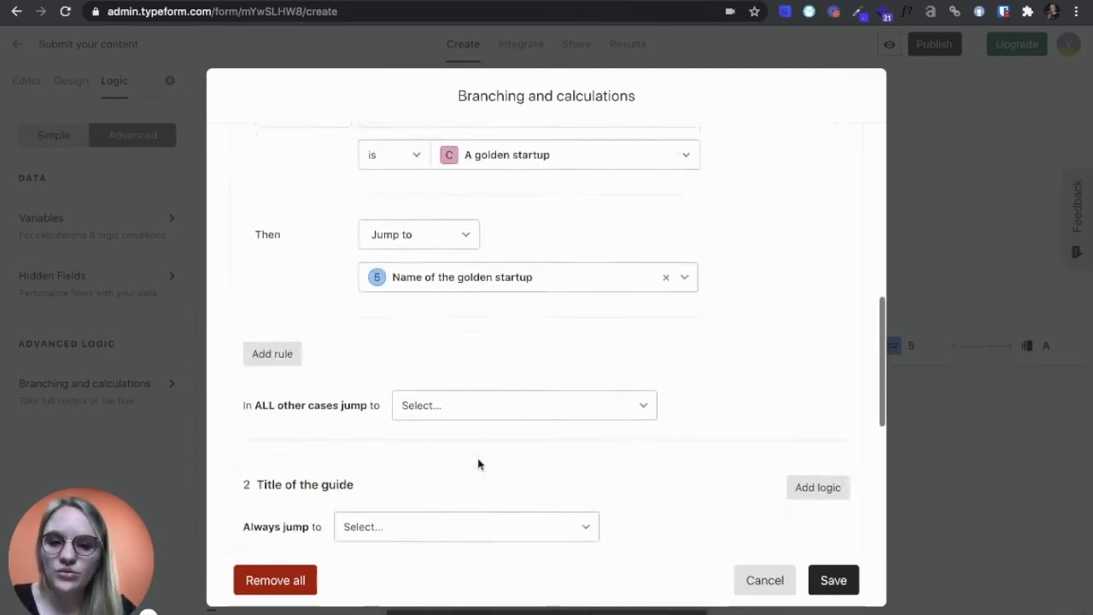
pyautogui.scroll(-5, 478, 464)
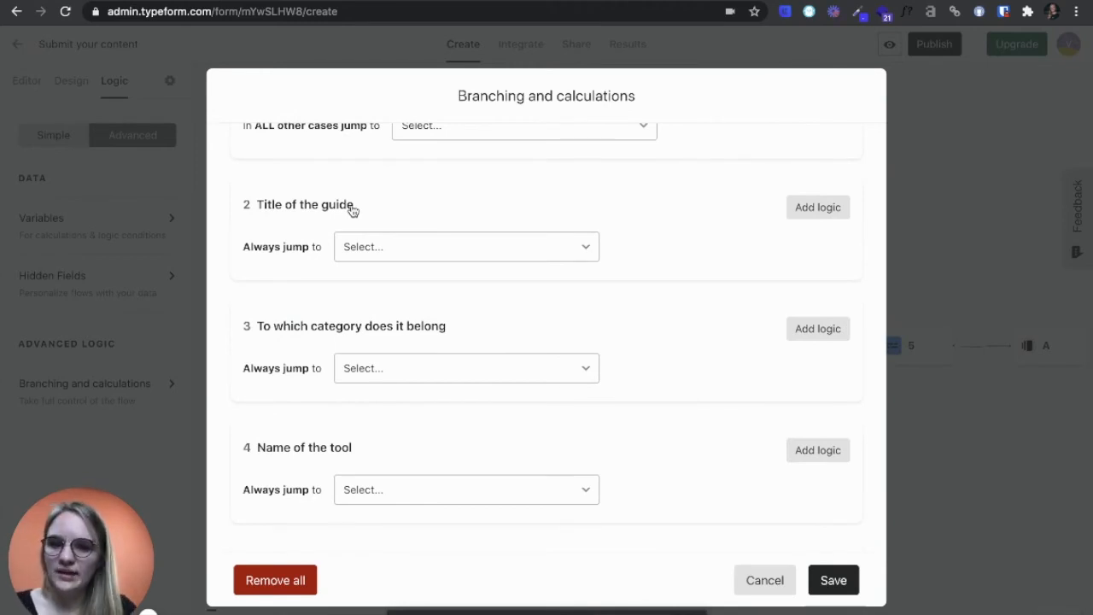
pyautogui.click(521, 254)
pyautogui.scroll(-1, 435, 436)
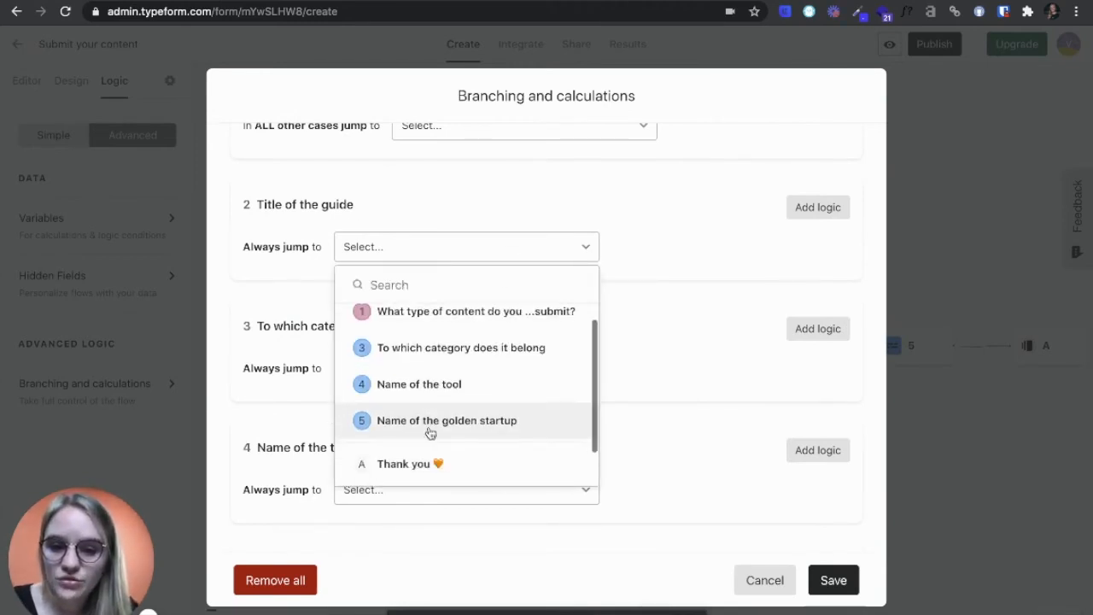
pyautogui.click(432, 351)
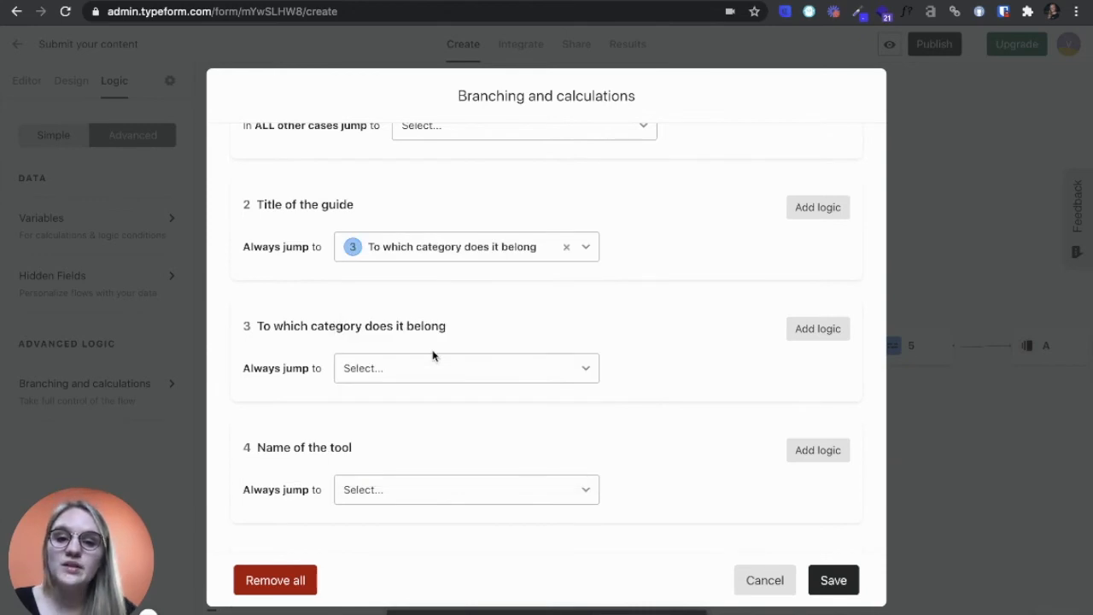
# Make the category, tool name and golden startup name questions always jump to the "Thank you" ending.
pyautogui.click(535, 368)
pyautogui.scroll(-3, 503, 415)
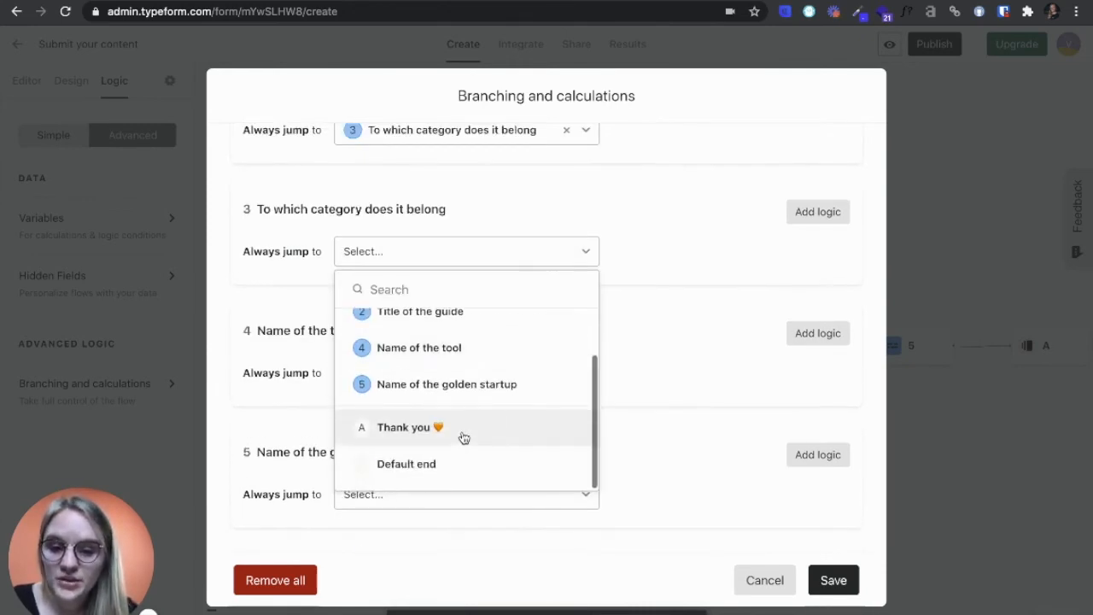
pyautogui.click(461, 437)
pyautogui.click(454, 492)
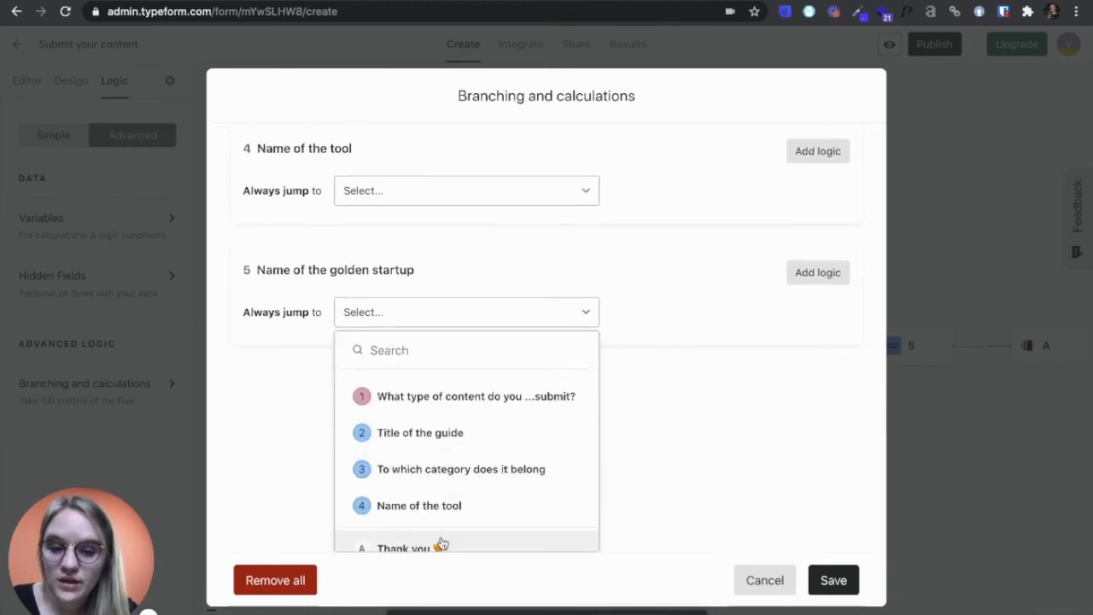
pyautogui.click(434, 546)
pyautogui.click(451, 367)
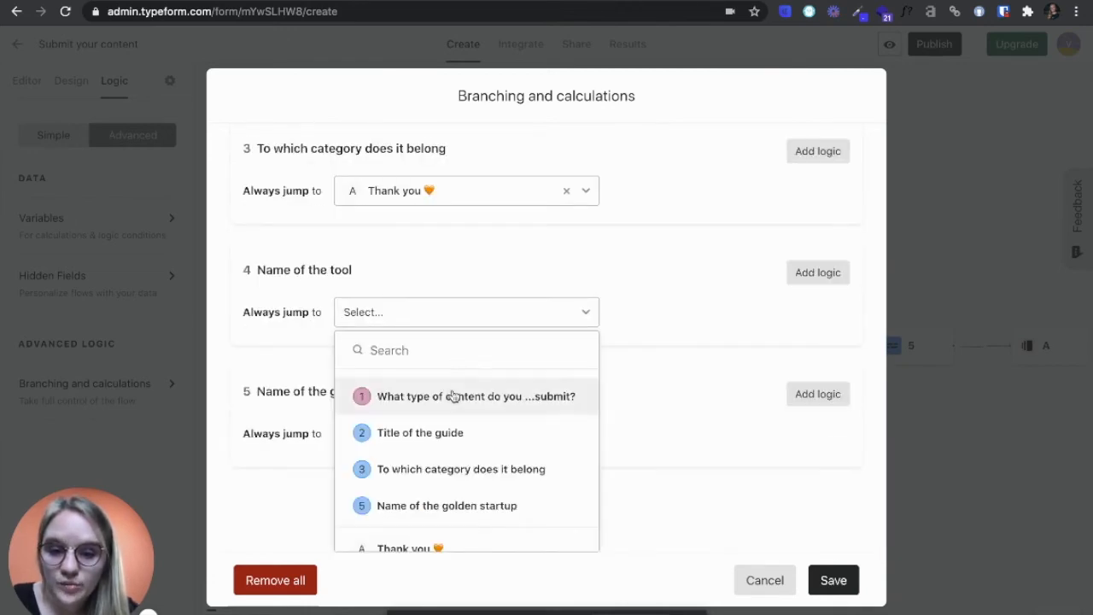
pyautogui.click(437, 543)
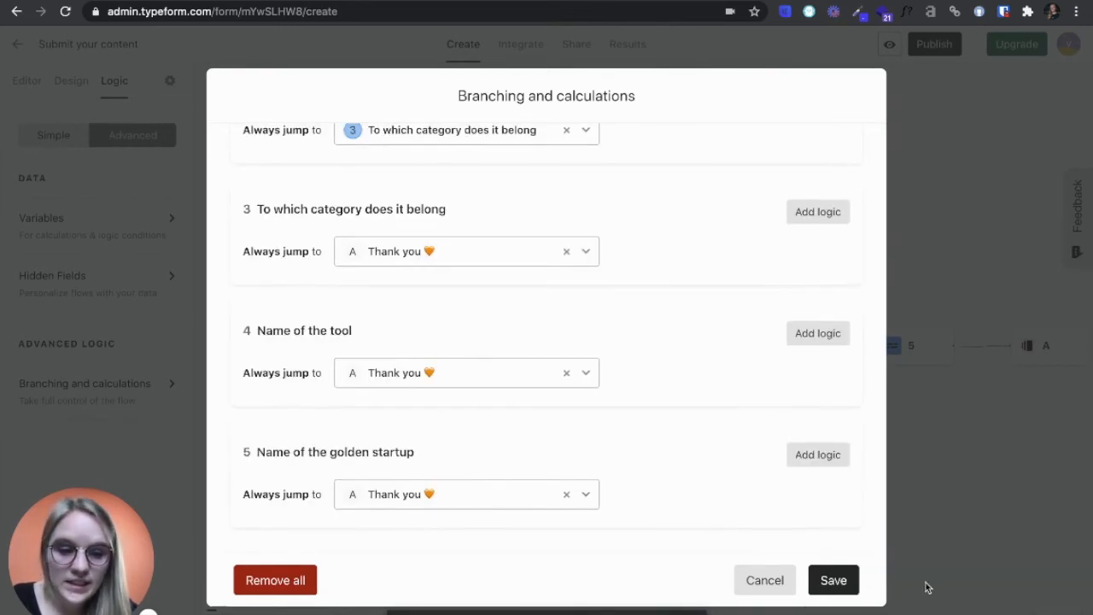
# Save the branching logic and publish the form.
pyautogui.click(834, 581)
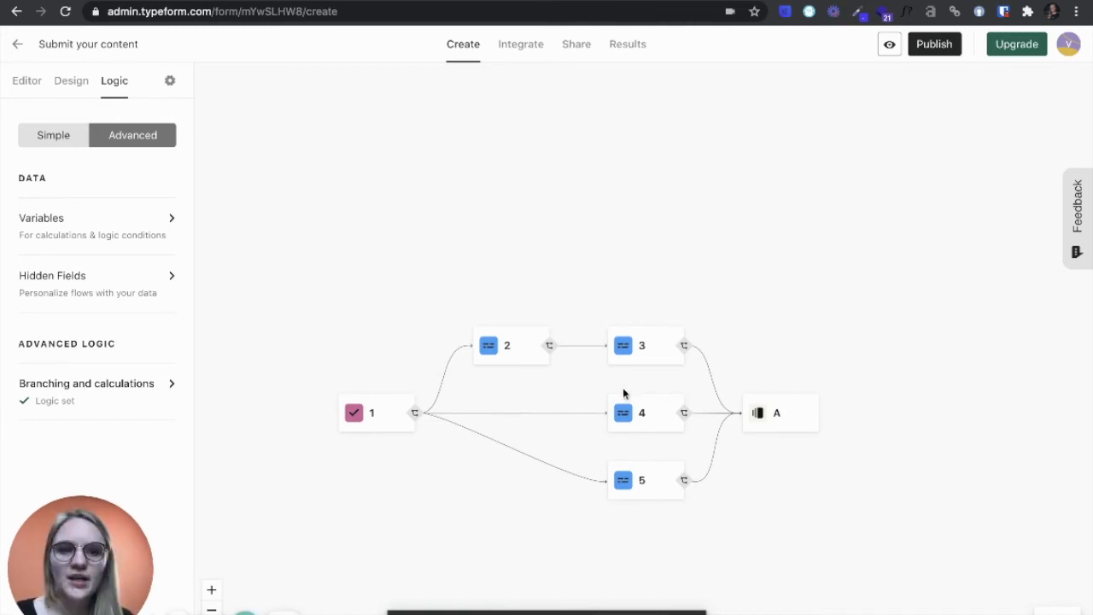
pyautogui.click(946, 48)
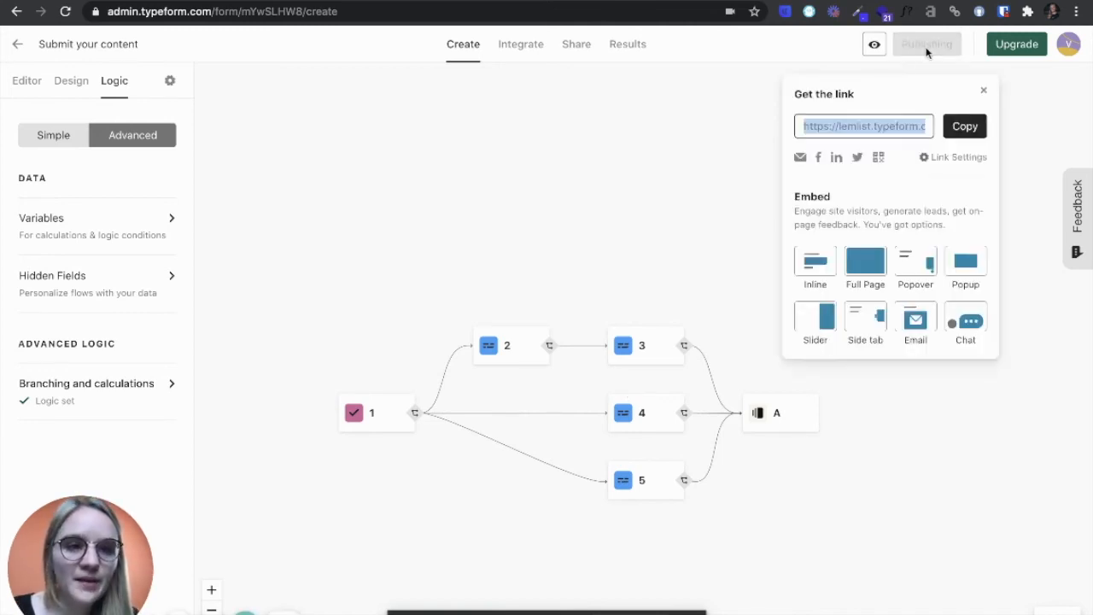
pyautogui.click(878, 47)
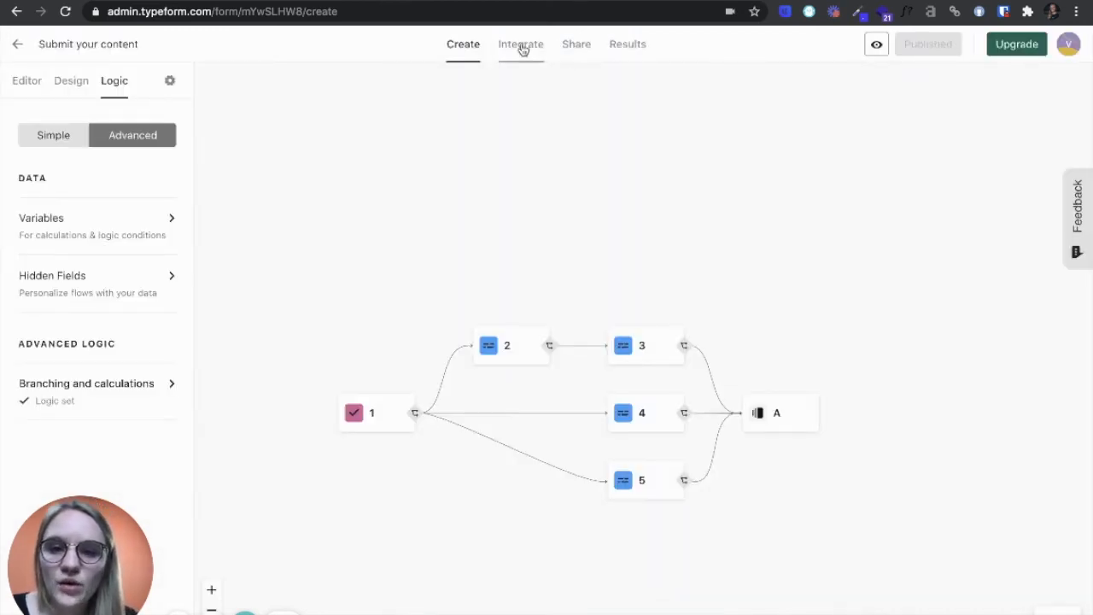
# Connect the form to Google Sheets using the URL of an existing spreadsheet, and activate the integration.
pyautogui.click(522, 49)
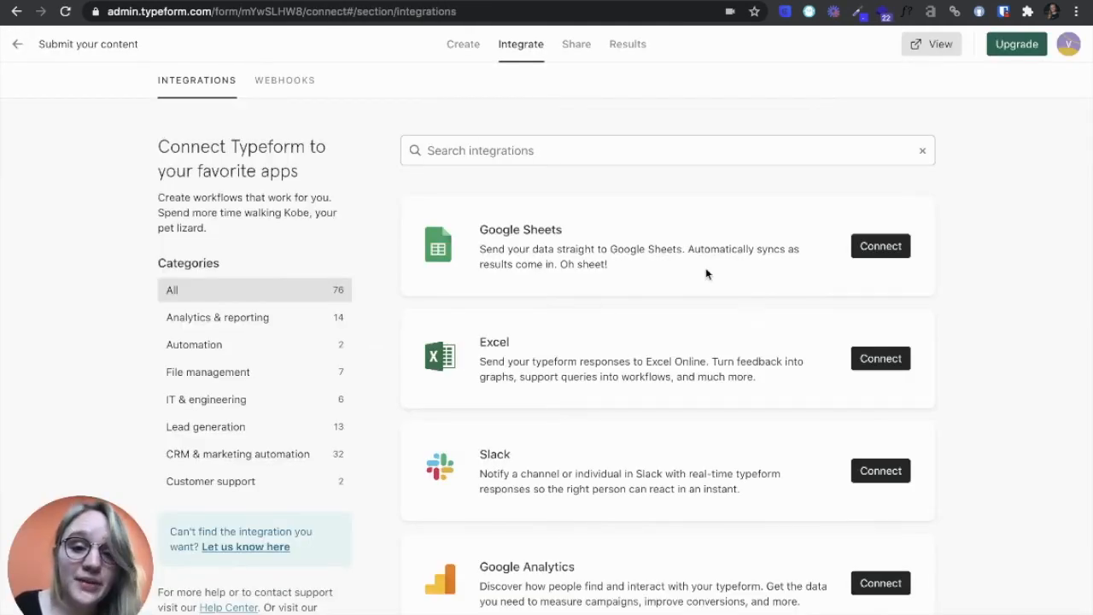
pyautogui.click(870, 245)
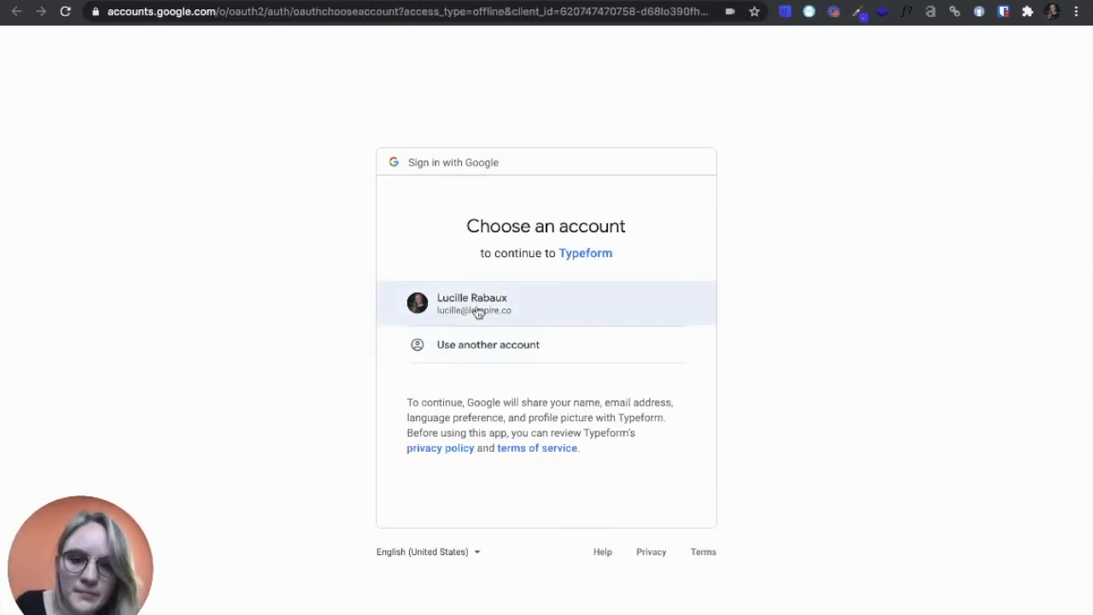
pyautogui.click(476, 309)
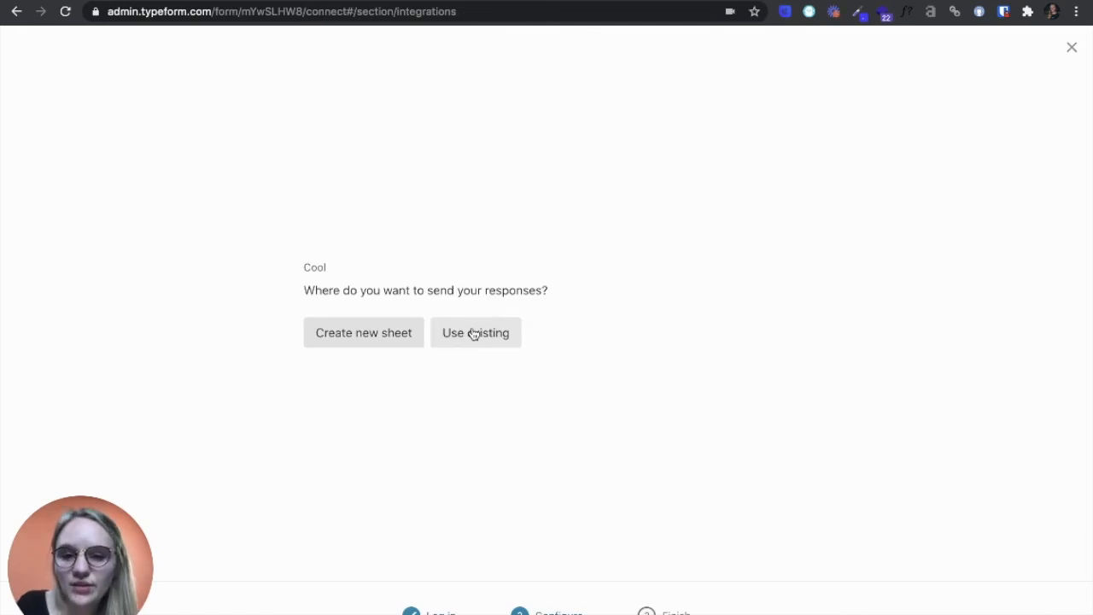
pyautogui.click(474, 334)
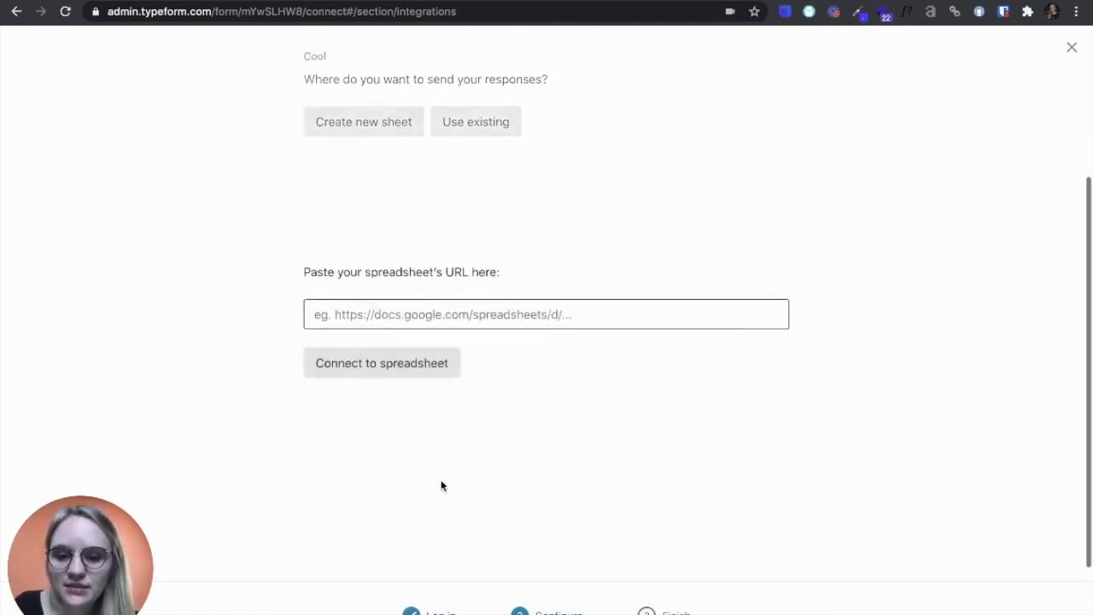
pyautogui.click(432, 293)
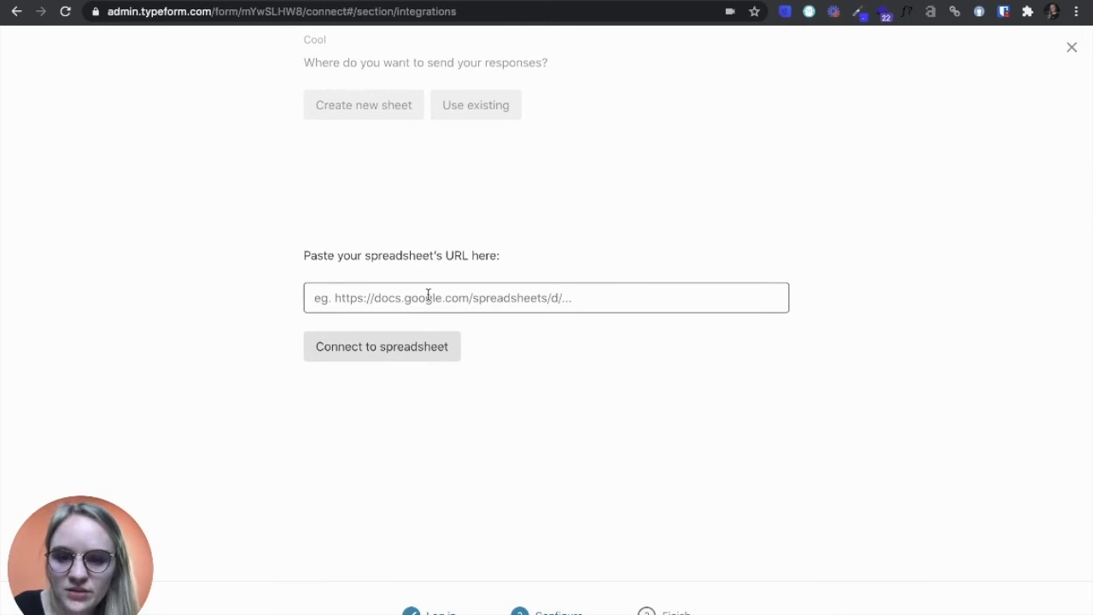
pyautogui.hotkey('ctrl', 'v')
pyautogui.click(427, 347)
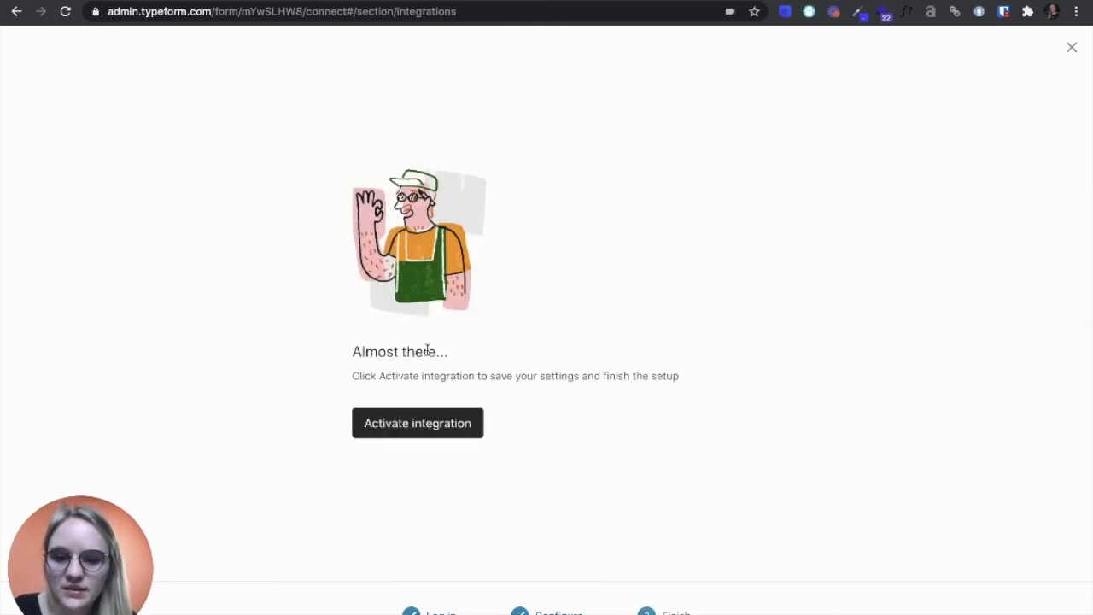
pyautogui.click(433, 430)
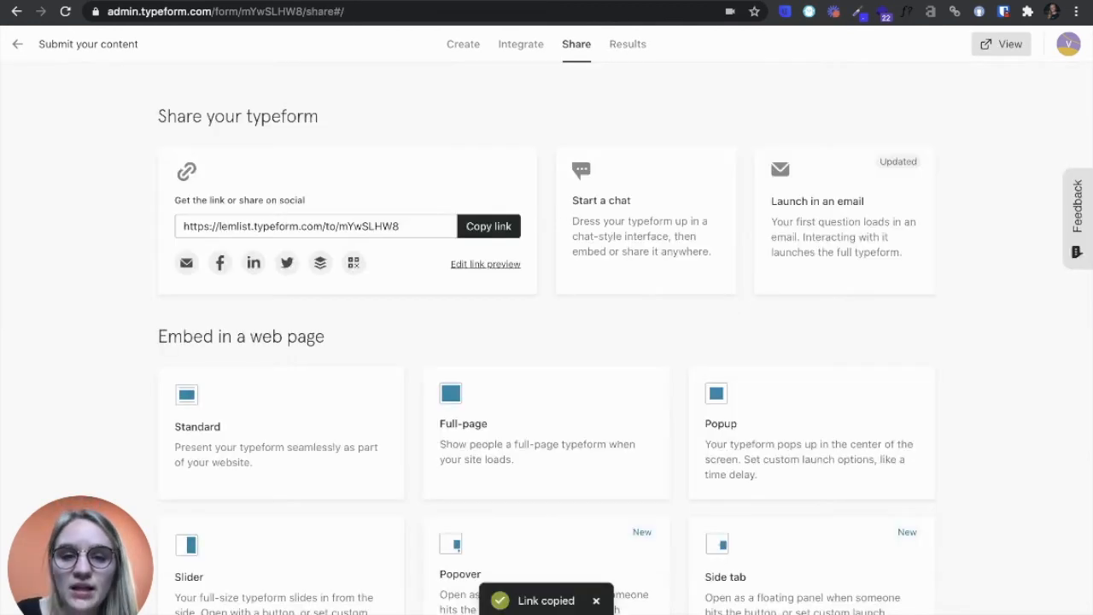
# Open the published form's link in a new browser tab.
pyautogui.hotkey('ctrl', 't')
pyautogui.write('https://lemlist.typeform.com/to/mYwSLHW8')
pyautogui.press('Return')
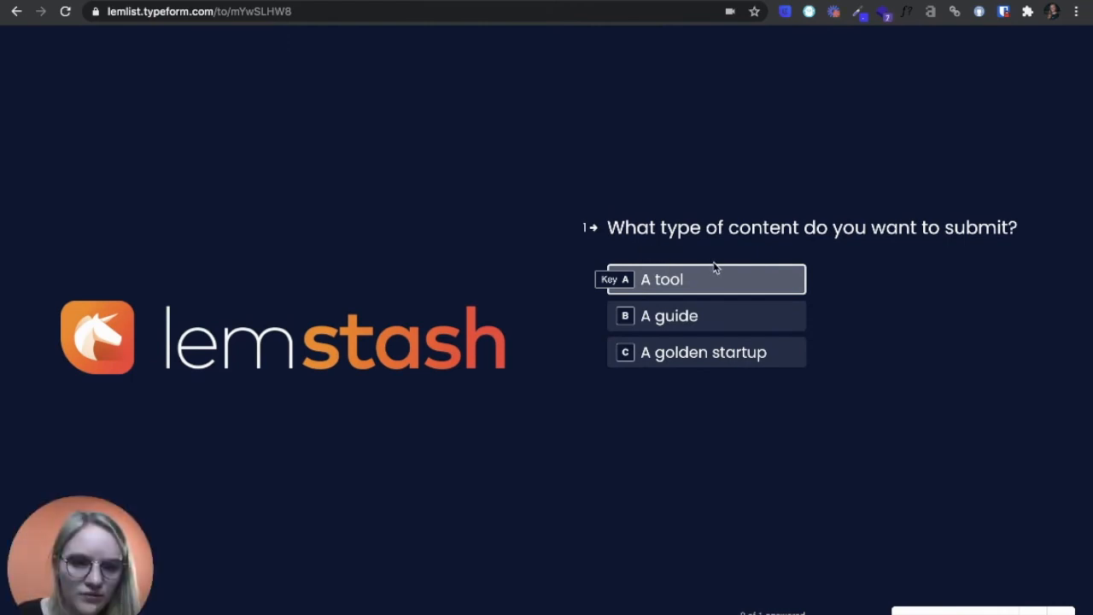
# Submit a test response for "A guide" with the title "My guide title" and the category "Activation".
pyautogui.click(696, 316)
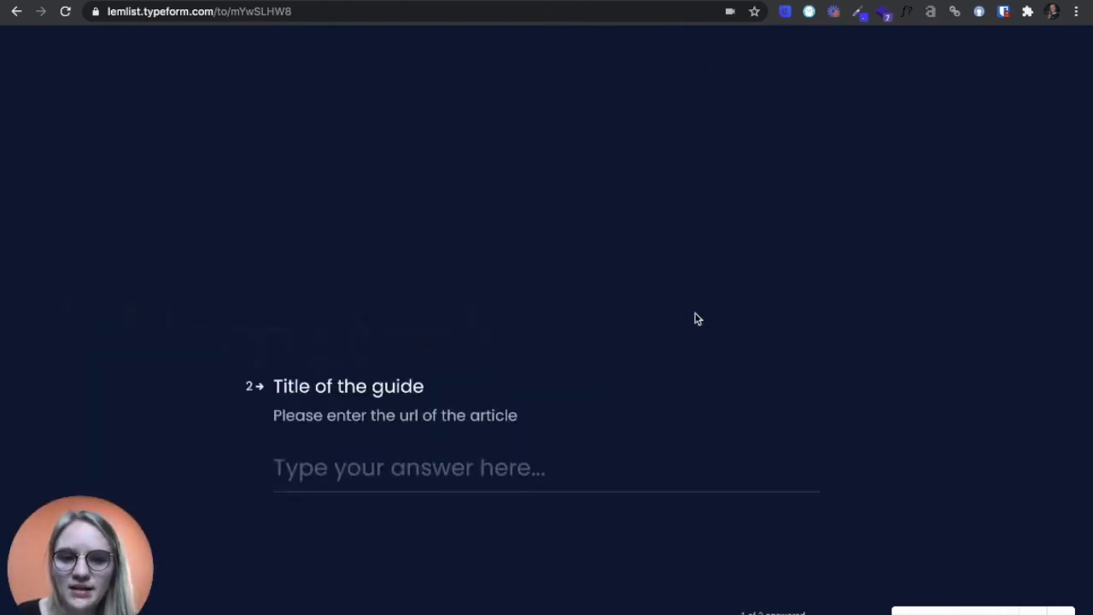
pyautogui.write('My guide title')
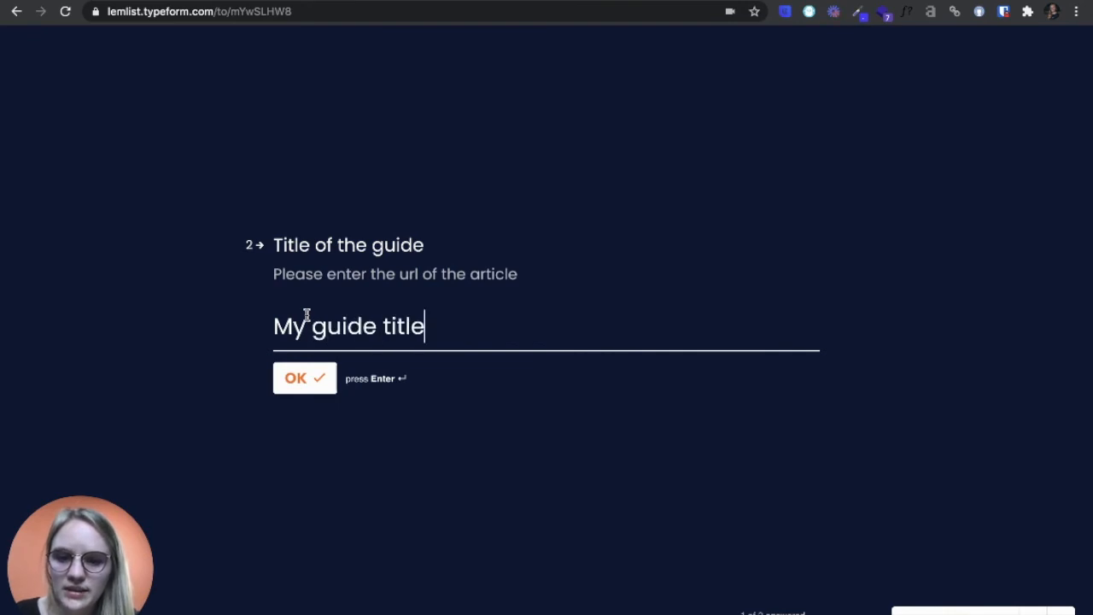
pyautogui.press('Return')
pyautogui.write('Ax')
pyautogui.press('BackSpace')
pyautogui.write('ctivation')
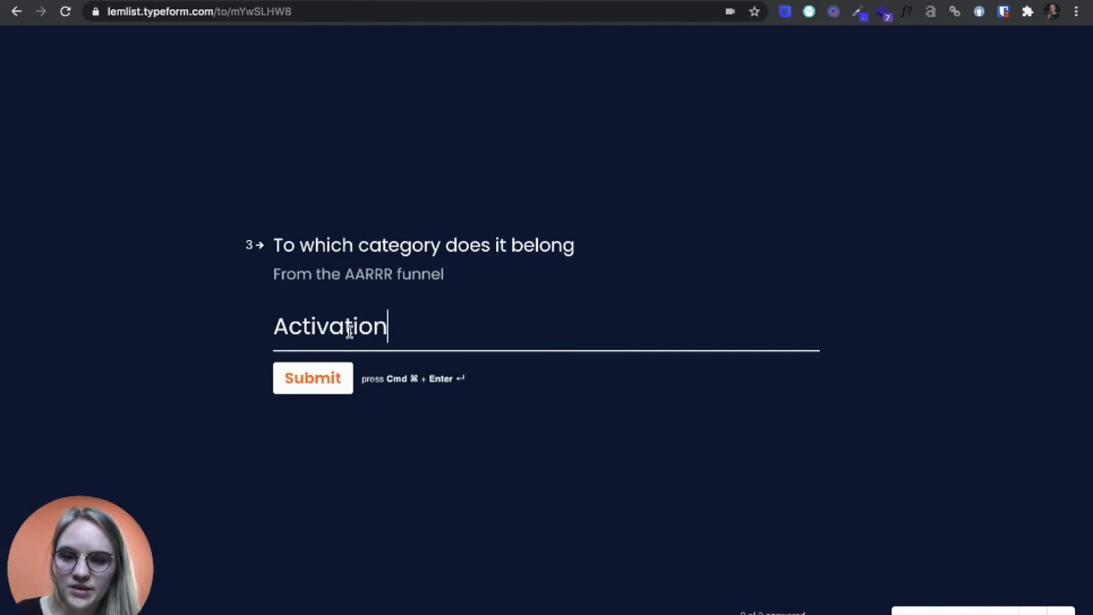
pyautogui.click(320, 374)
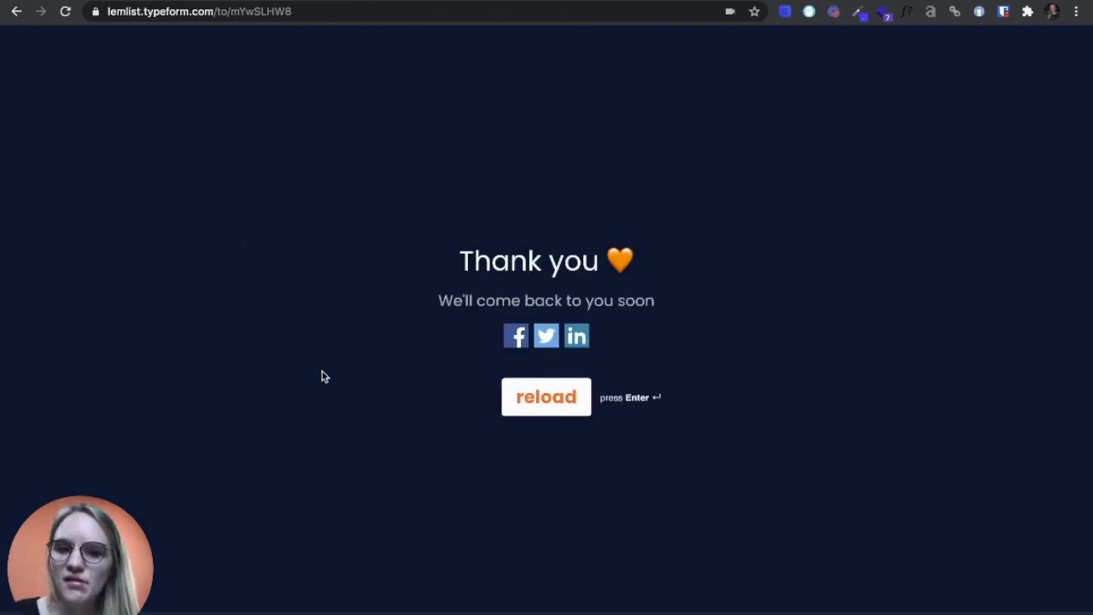
# Reload the form and submit a second test response for "A tool" named "Typeform".
pyautogui.click(531, 413)
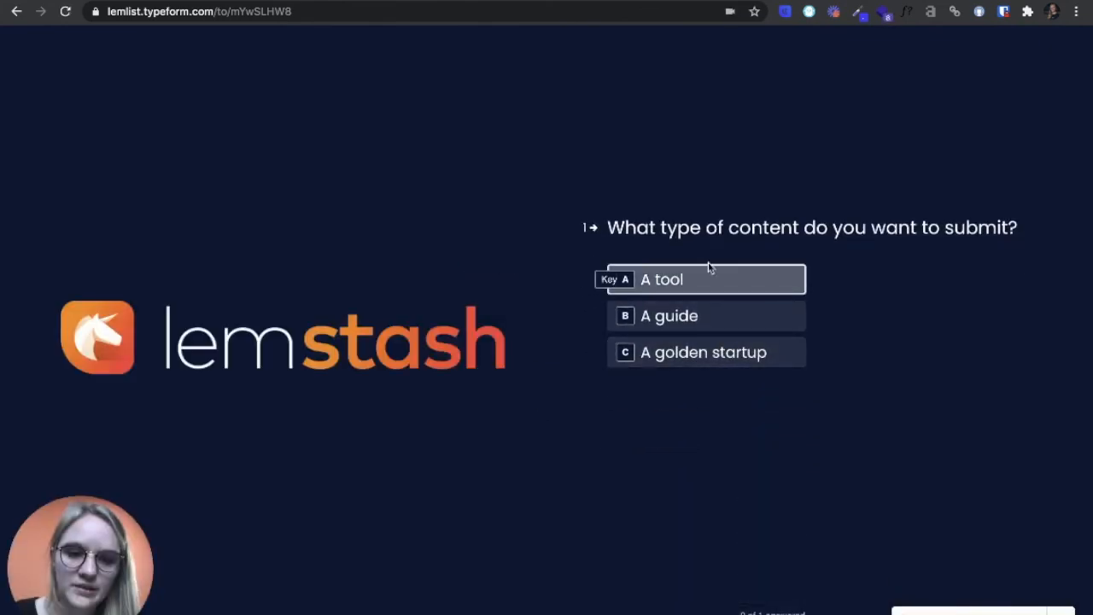
pyautogui.click(704, 280)
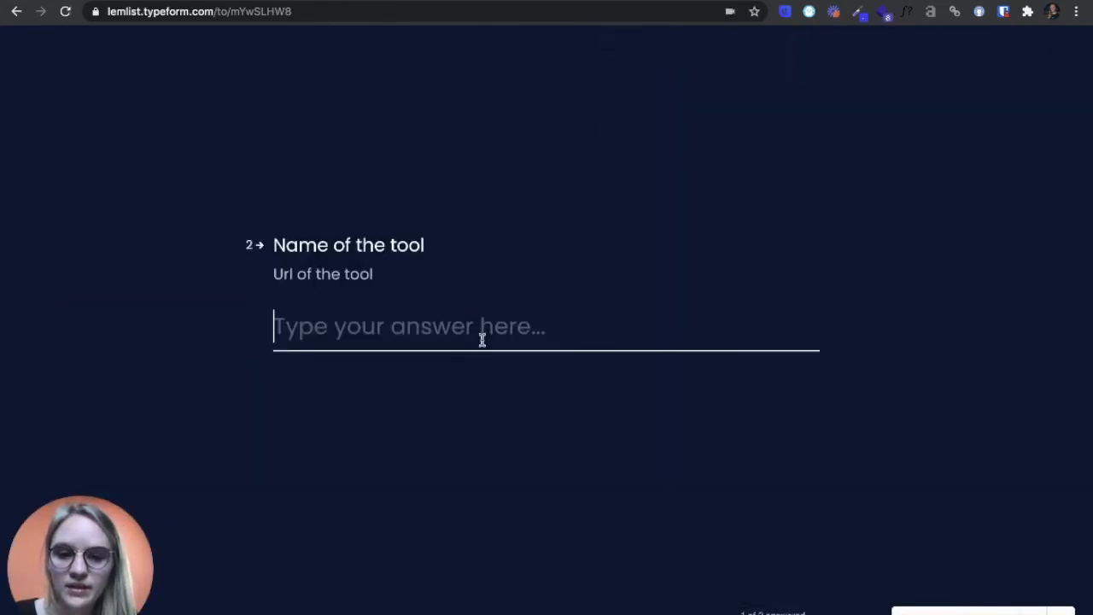
pyautogui.write('Typeform')
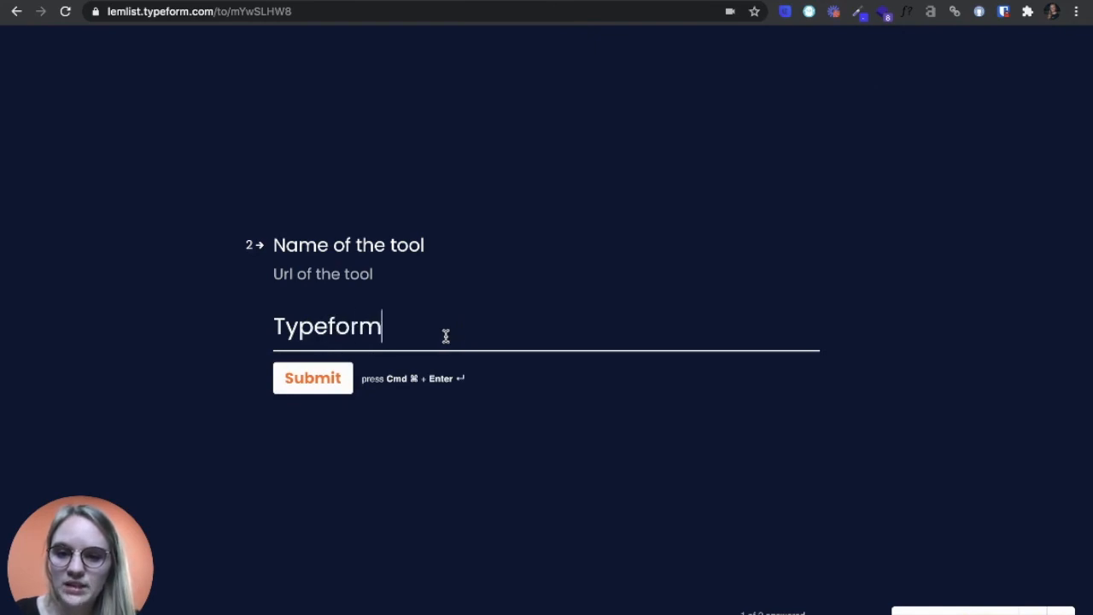
pyautogui.click(319, 385)
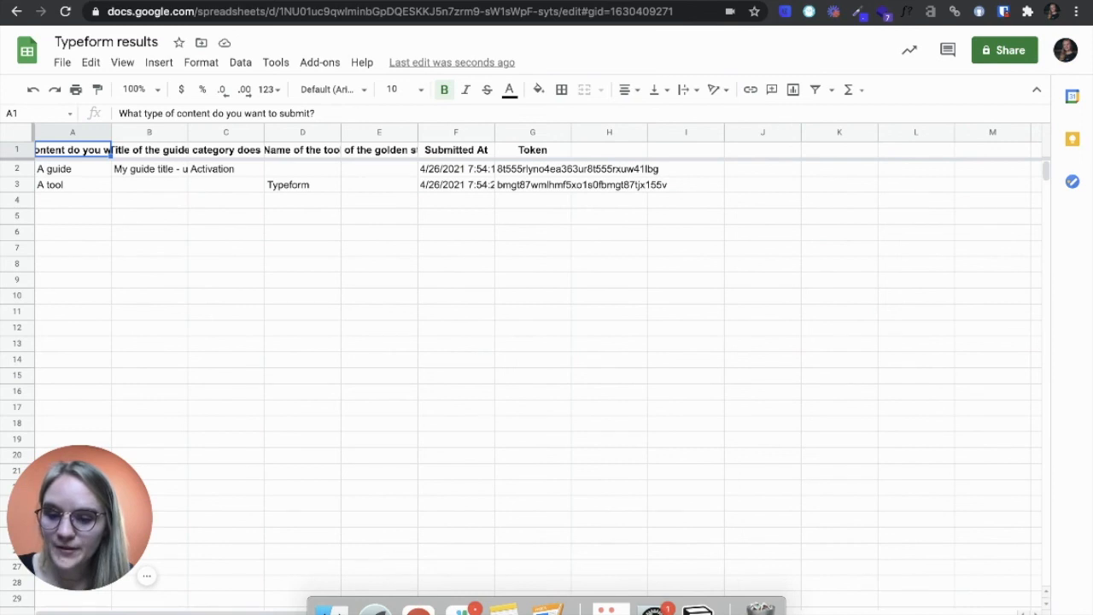
# In the "Typeform results" Google Sheet, fit column A to its header text and check the submitted guide and tool answers.
pyautogui.doubleClick(110, 133)
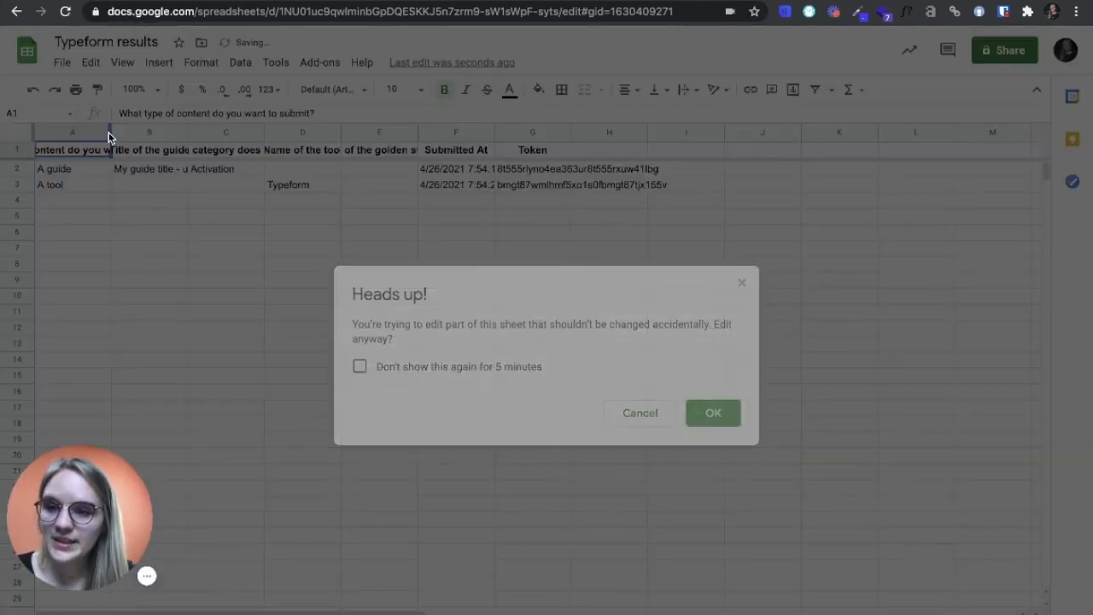
pyautogui.click(718, 413)
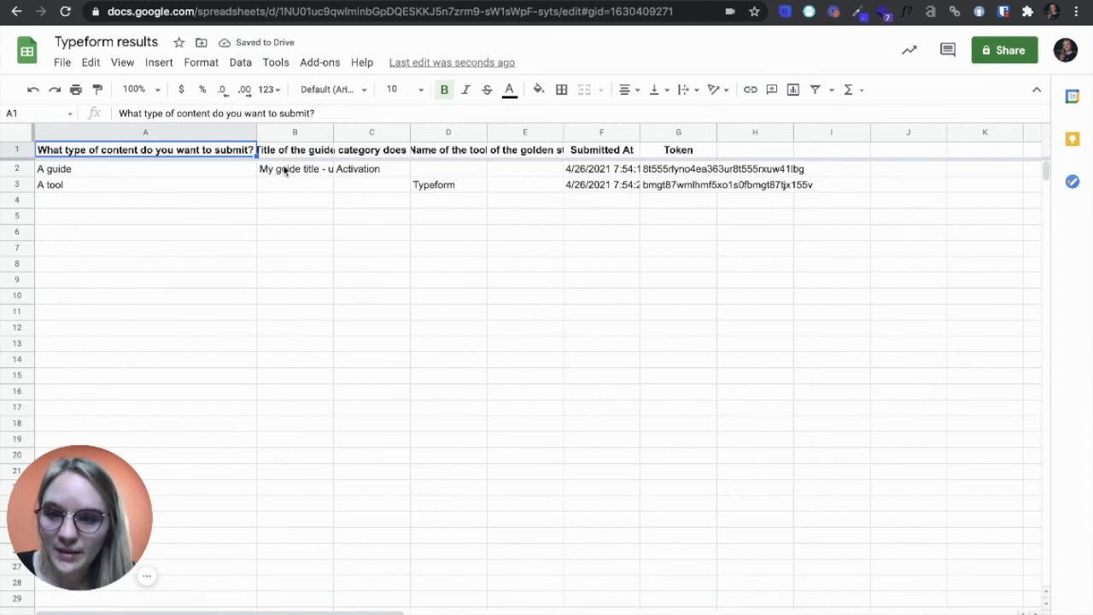
pyautogui.click(286, 170)
pyautogui.click(357, 168)
pyautogui.click(468, 188)
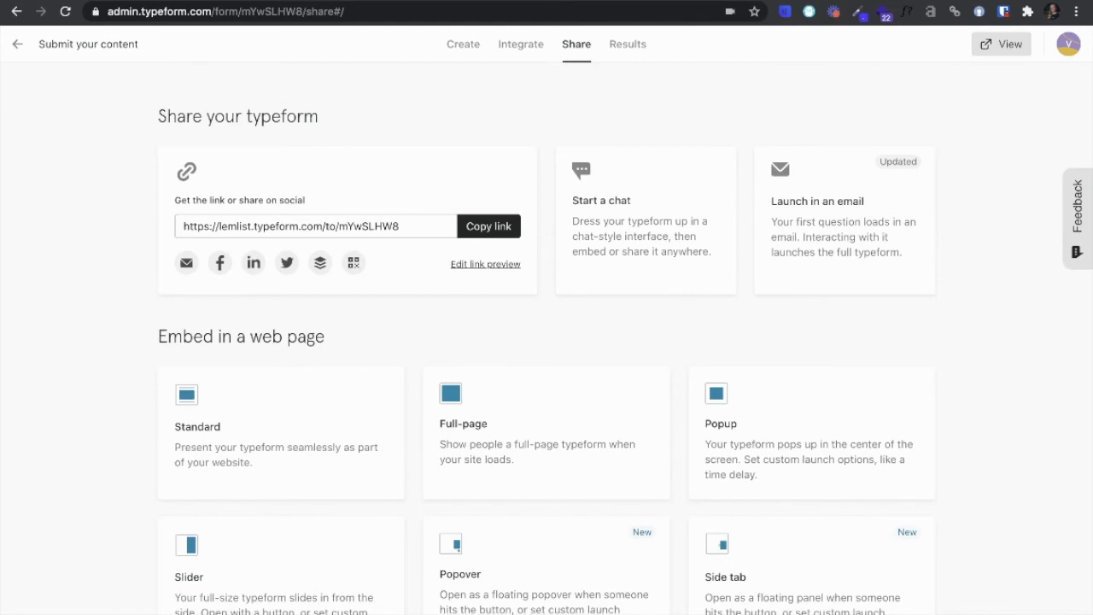
# Back in Typeform, open the form's results and view the individual responses.
pyautogui.click(628, 46)
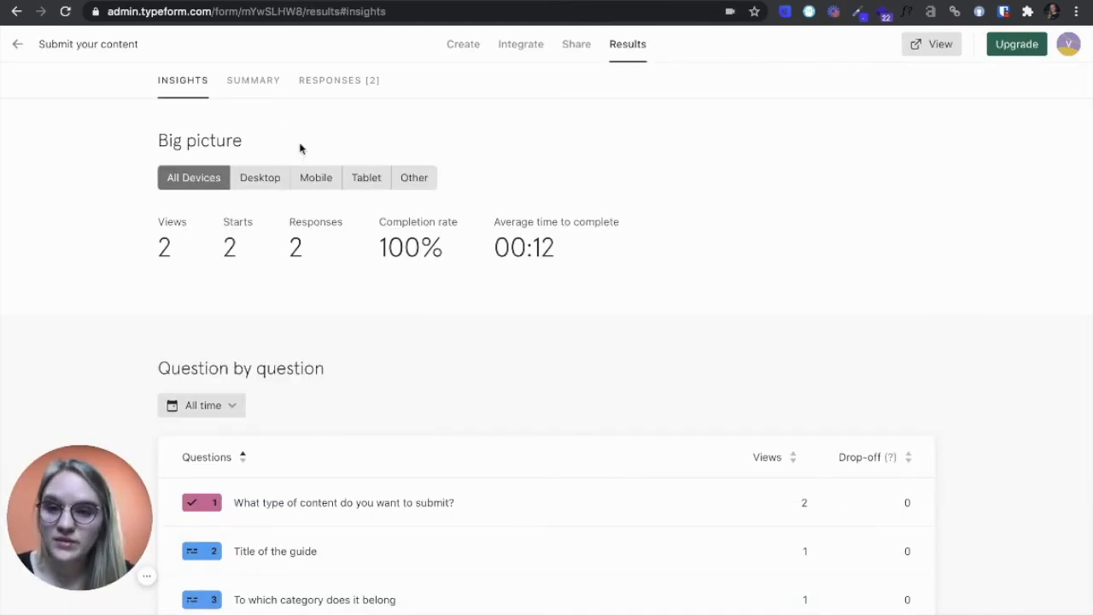
pyautogui.click(330, 89)
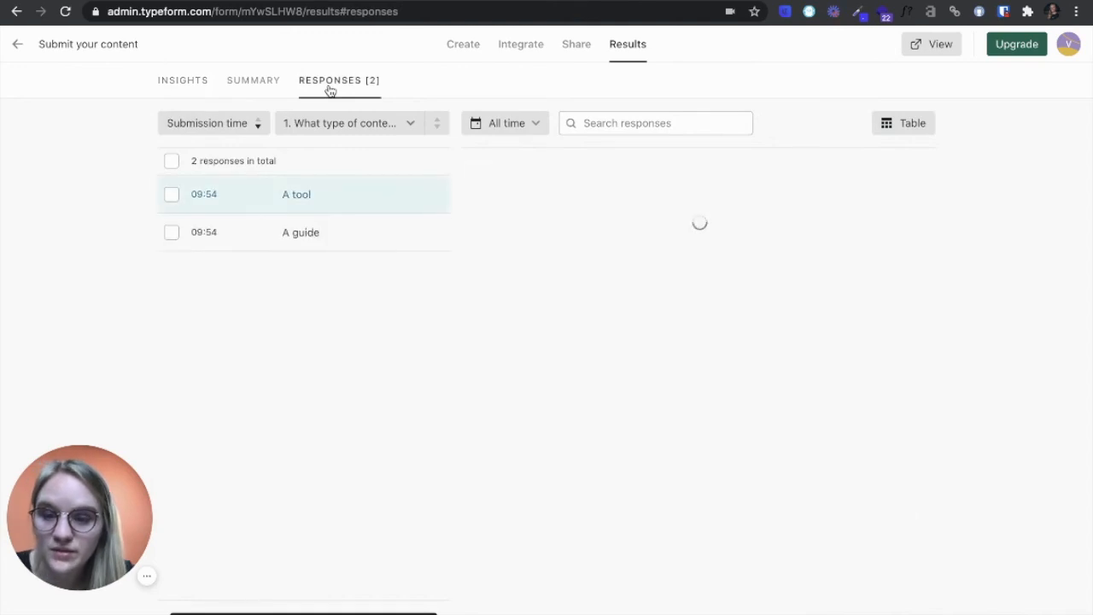